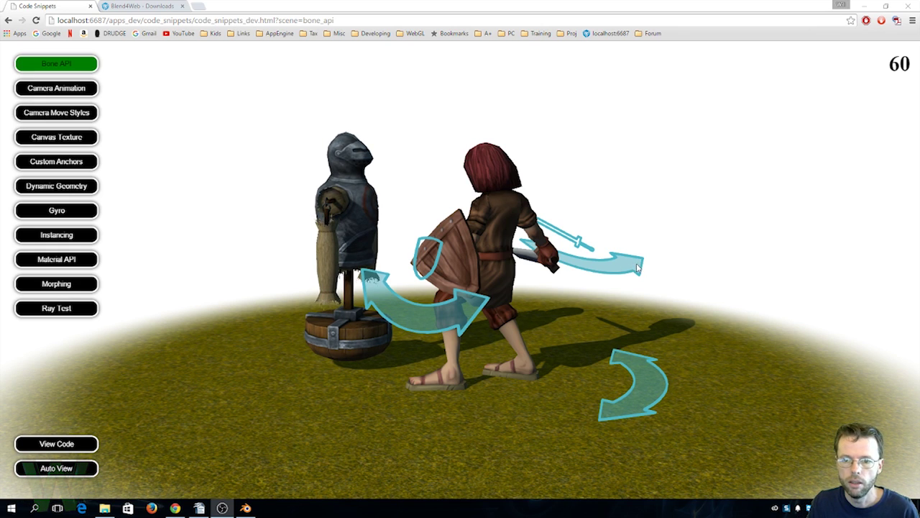
Step: Orbit the Bone API scene to view the warrior and dummy from behind, then return to the SDK index
{"action": "left_click_drag", "start_coordinate": [637, 268], "coordinate": [458, 242]}
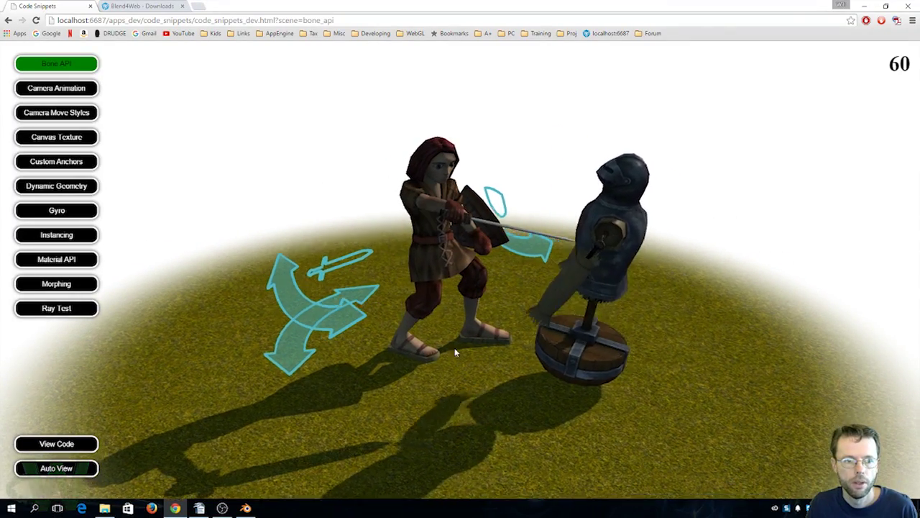
{"action": "left_click_drag", "start_coordinate": [311, 367], "coordinate": [484, 363]}
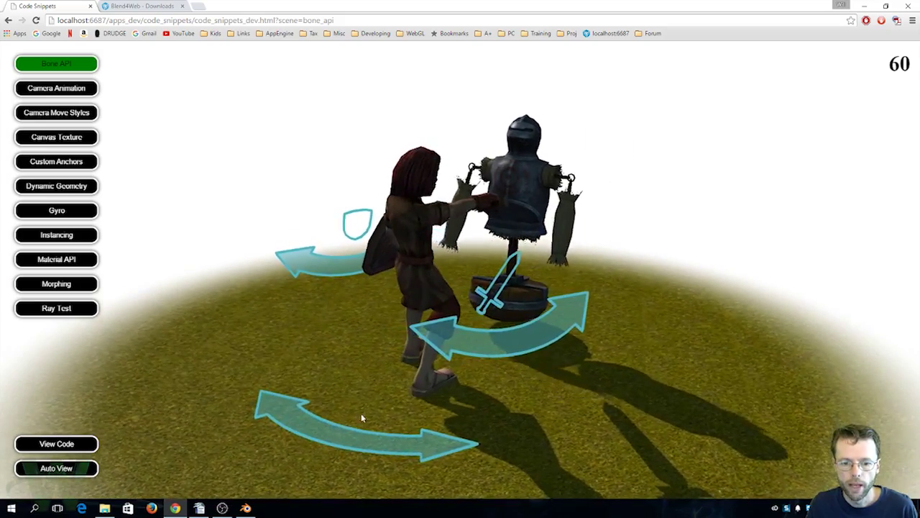
{"action": "left_click_drag", "start_coordinate": [361, 413], "coordinate": [316, 177]}
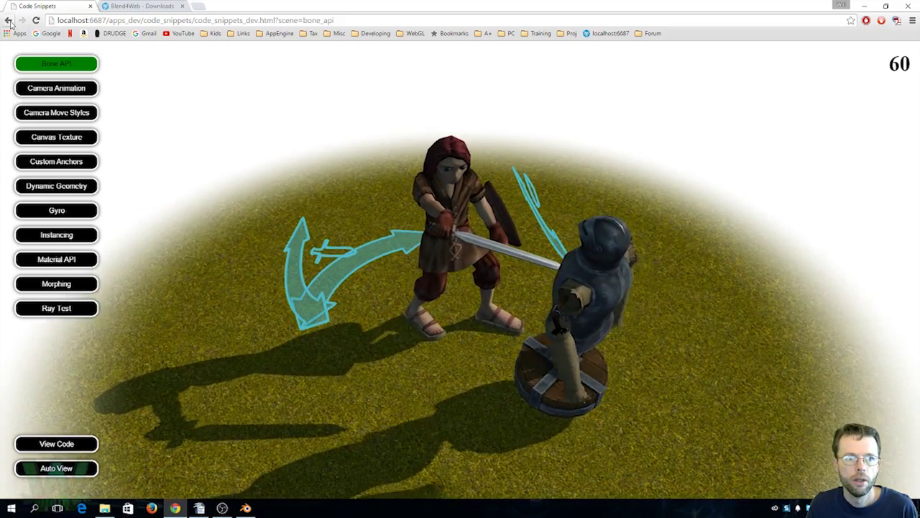
{"action": "key", "text": "alt+Left"}
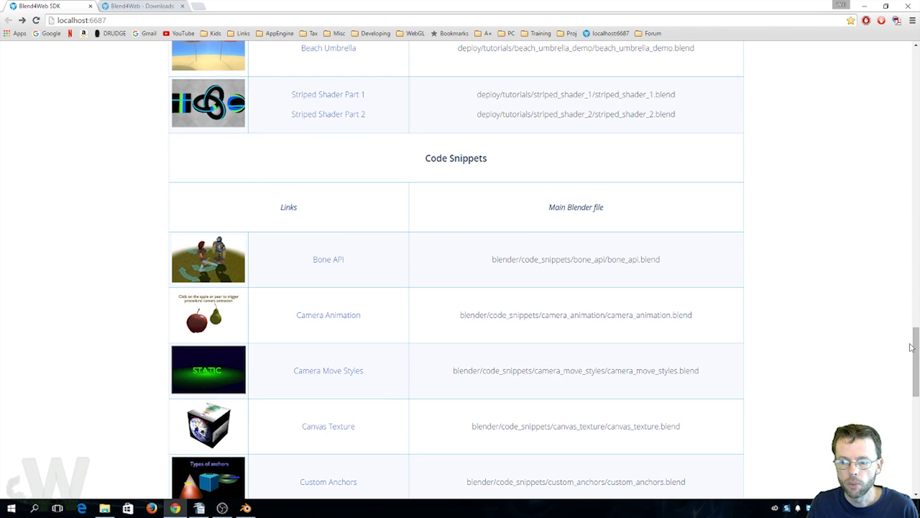
Step: Reopen the Bone API demo from the Code Snippets table and show its HTML and JavaScript source
{"action": "left_click_drag", "start_coordinate": [910, 348], "coordinate": [893, 355]}
{"action": "left_click", "coordinate": [330, 218]}
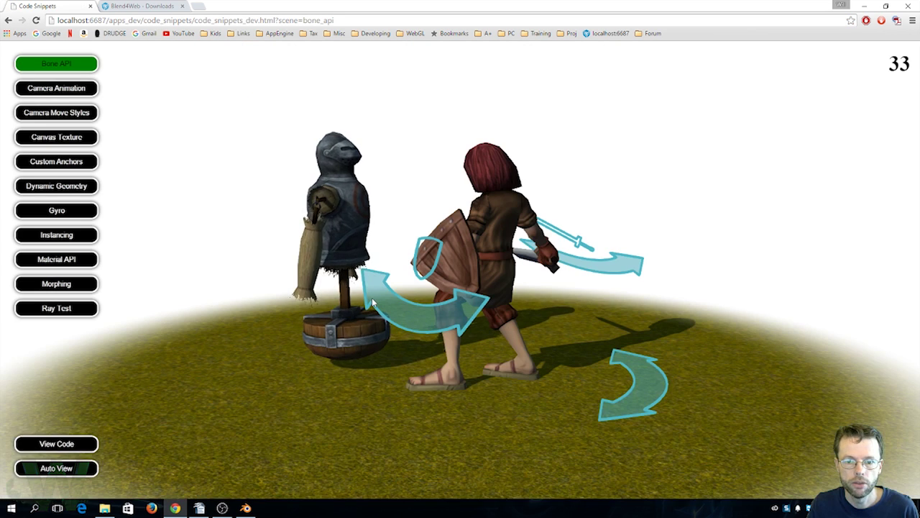
{"action": "left_click", "coordinate": [63, 446]}
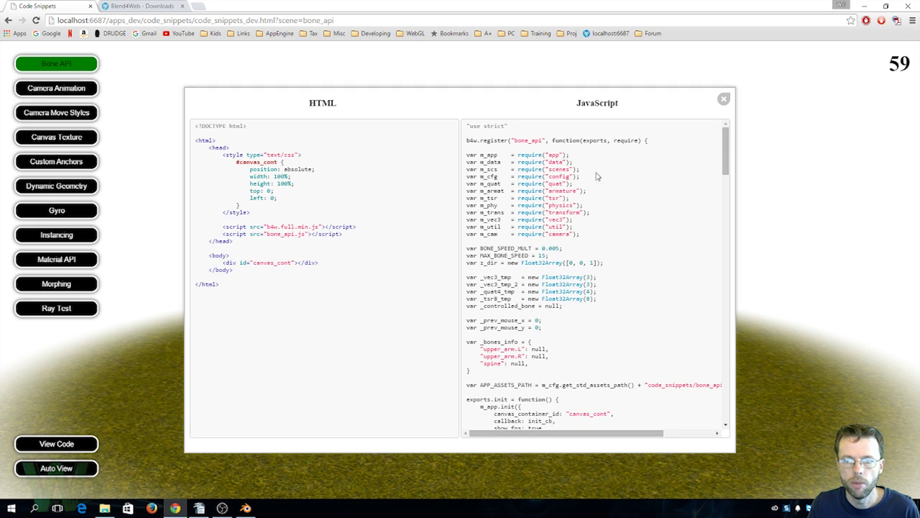
Step: Scroll the JavaScript source, close the code window, and orbit to see both figures side by side
{"action": "left_click_drag", "start_coordinate": [726, 163], "coordinate": [775, 291]}
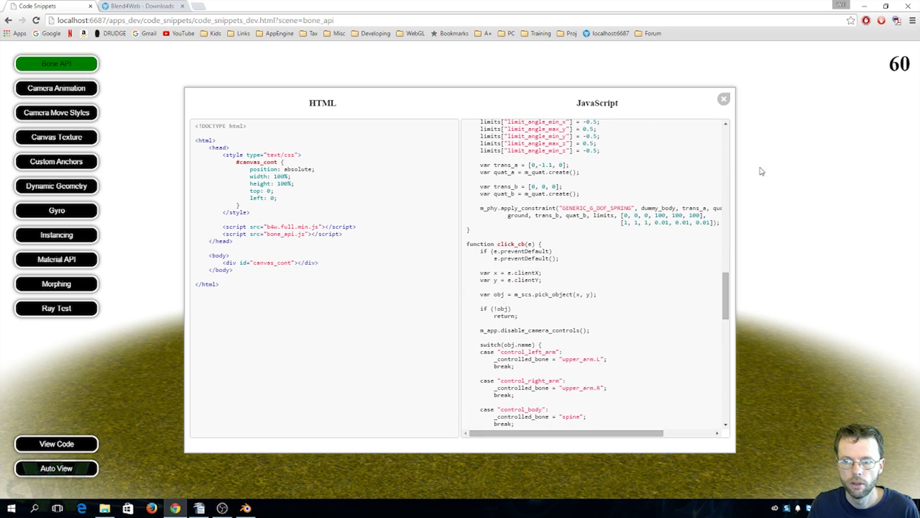
{"action": "left_click", "coordinate": [724, 99]}
{"action": "left_click_drag", "start_coordinate": [729, 232], "coordinate": [507, 316]}
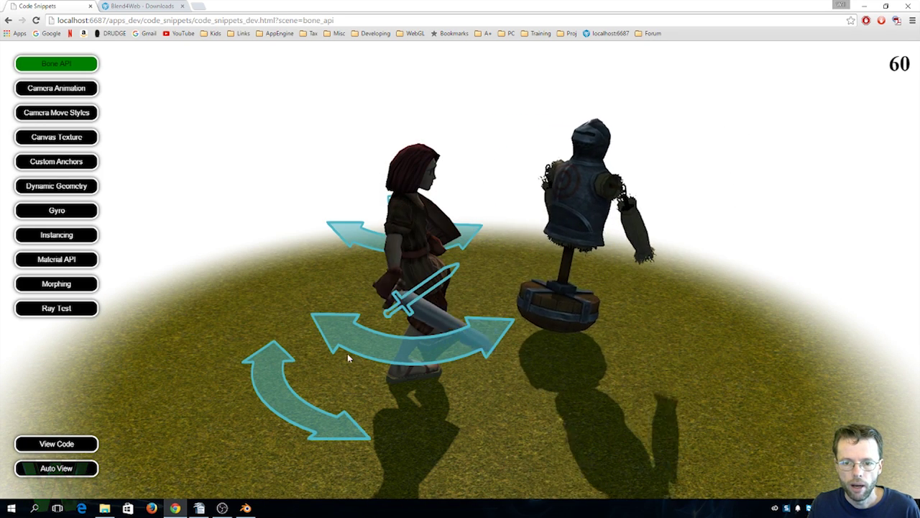
Step: Make the warrior strike the dummy twice, zoom out, and switch to the Blend4Web Downloads tab
{"action": "left_click", "coordinate": [329, 353]}
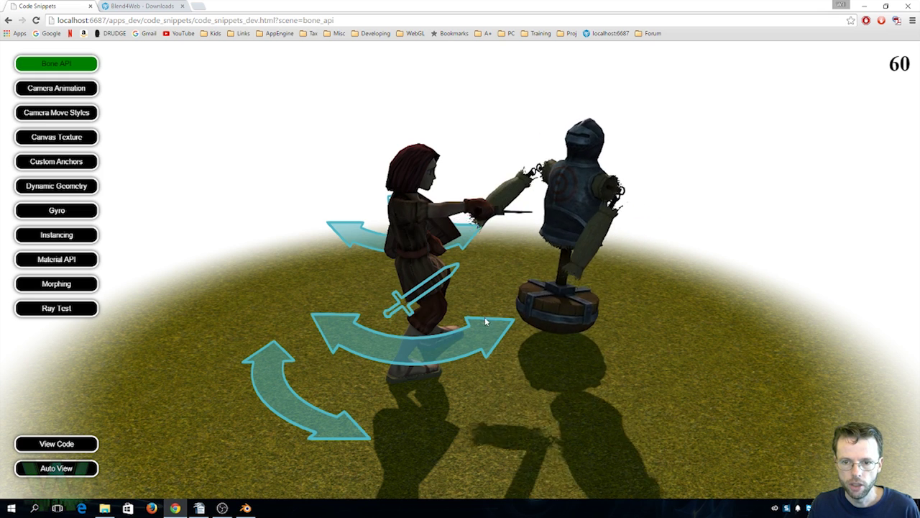
{"action": "left_click", "coordinate": [387, 342]}
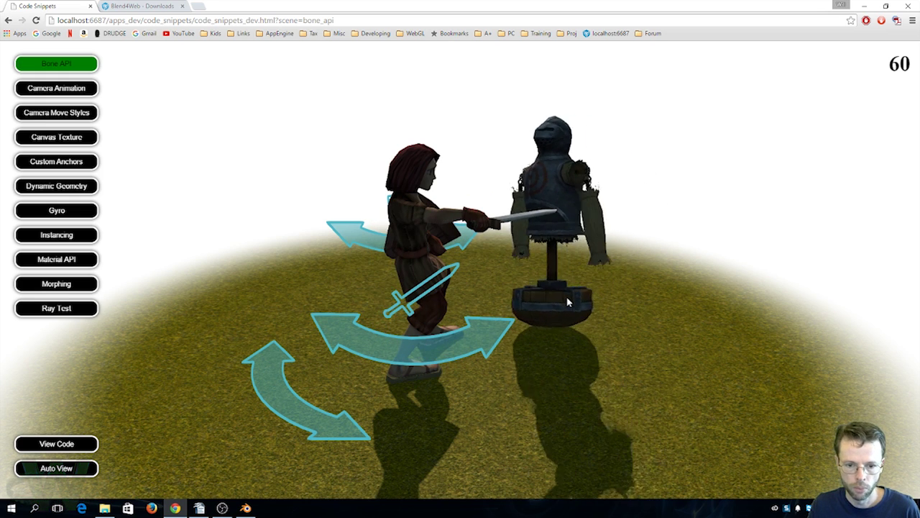
{"action": "scroll", "coordinate": [539, 302], "scroll_direction": "down", "scroll_amount": 3}
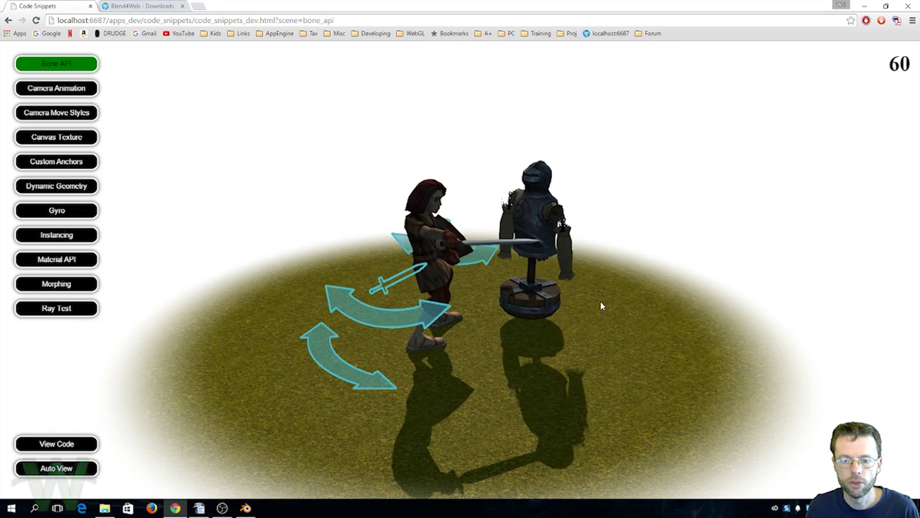
{"action": "left_click", "coordinate": [146, 7]}
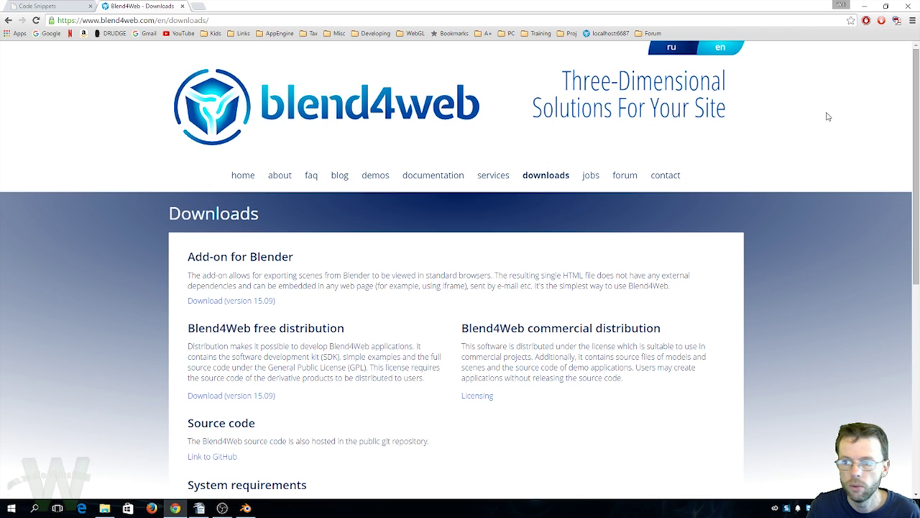
{"action": "left_click_drag", "start_coordinate": [916, 153], "coordinate": [916, 181]}
{"action": "scroll", "coordinate": [379, 168], "scroll_direction": "down", "scroll_amount": 1}
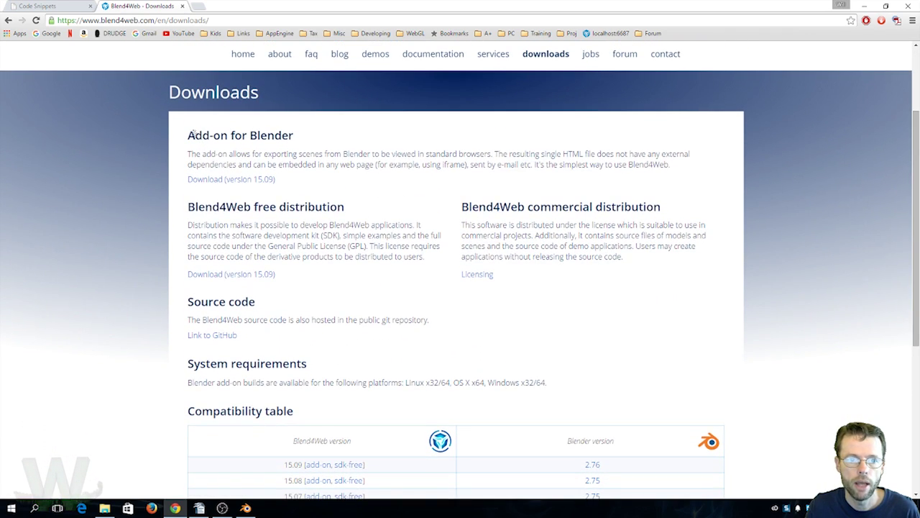
{"action": "left_click_drag", "start_coordinate": [188, 135], "coordinate": [273, 135]}
{"action": "left_click_drag", "start_coordinate": [189, 206], "coordinate": [347, 206]}
{"action": "left_click", "coordinate": [362, 210]}
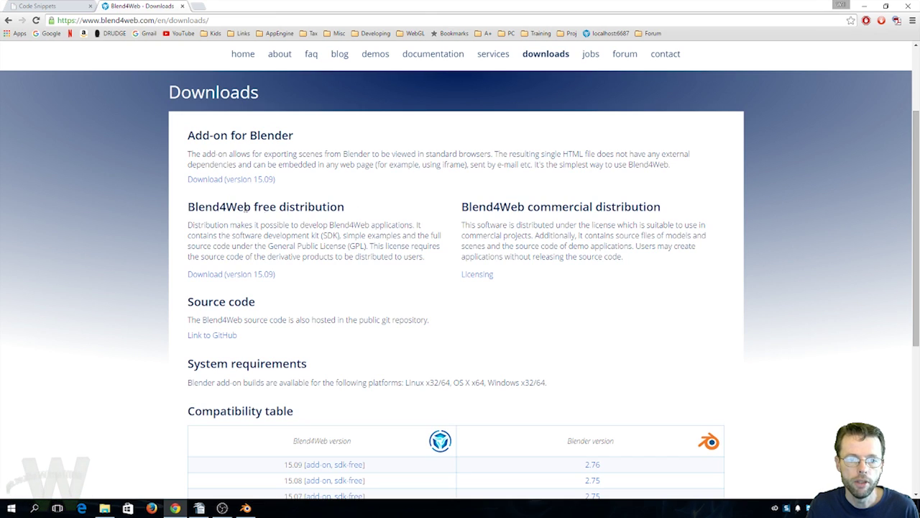
{"action": "left_click_drag", "start_coordinate": [187, 206], "coordinate": [346, 206]}
{"action": "left_click_drag", "start_coordinate": [188, 135], "coordinate": [227, 137]}
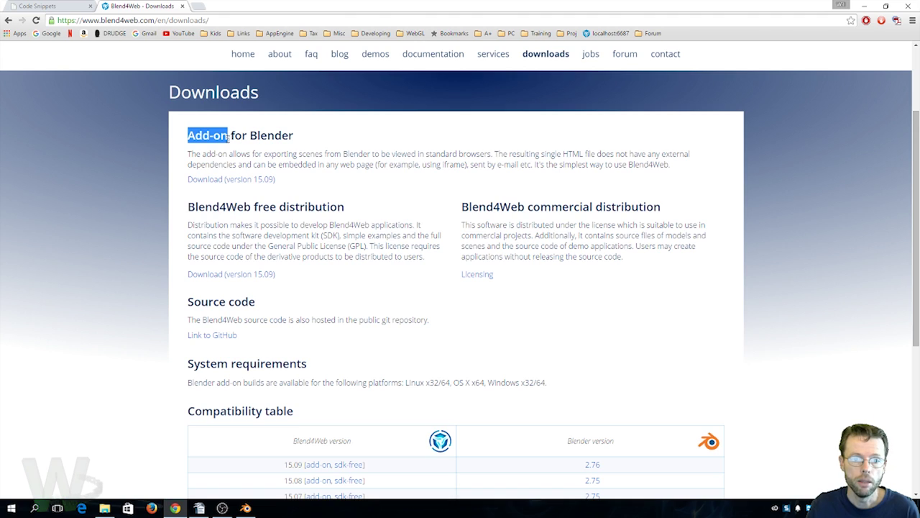
{"action": "left_click_drag", "start_coordinate": [187, 207], "coordinate": [270, 208]}
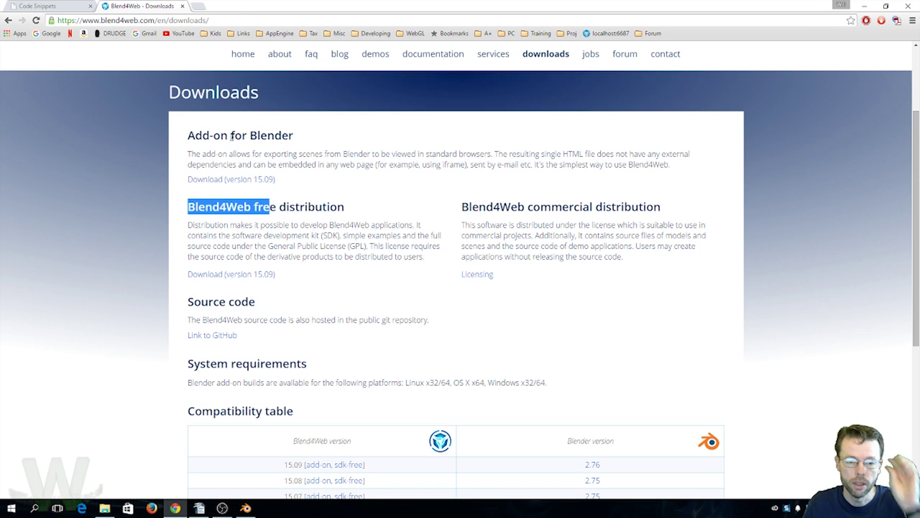
{"action": "left_click_drag", "start_coordinate": [293, 208], "coordinate": [333, 235]}
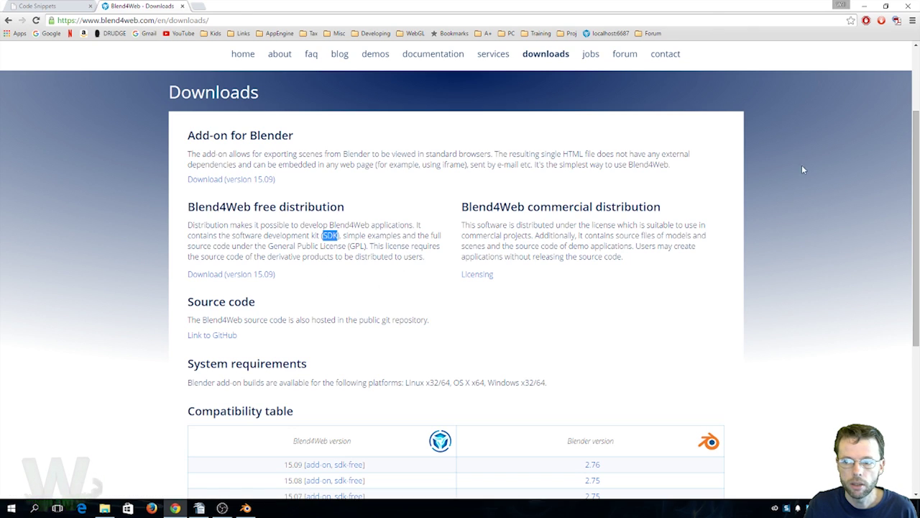
{"action": "left_click_drag", "start_coordinate": [915, 186], "coordinate": [914, 254]}
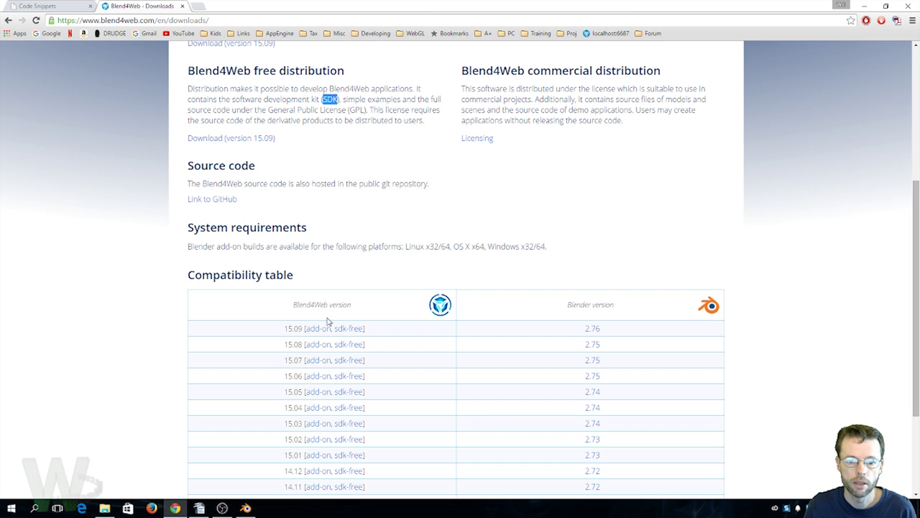
Step: Scroll through the Downloads page, then return to the Bone API demo tab
{"action": "scroll", "coordinate": [264, 133], "scroll_direction": "up", "scroll_amount": 1}
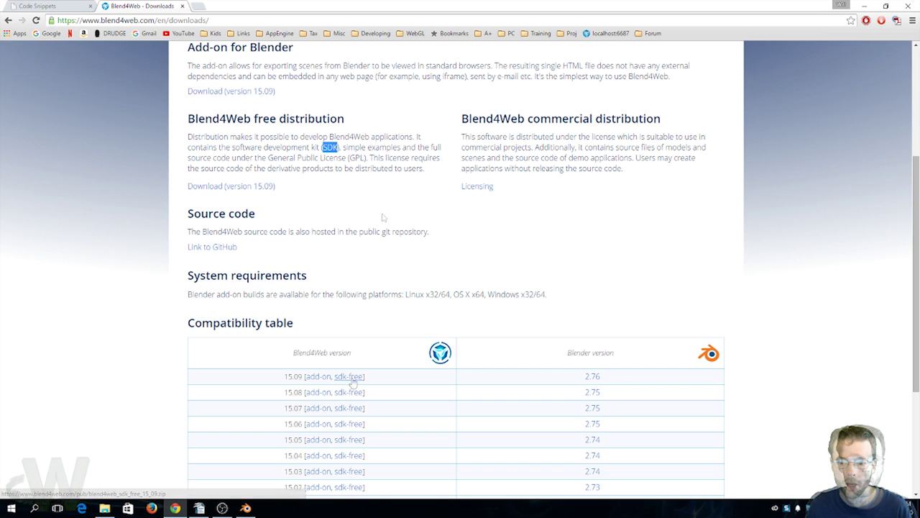
{"action": "scroll", "coordinate": [363, 343], "scroll_direction": "down", "scroll_amount": 1}
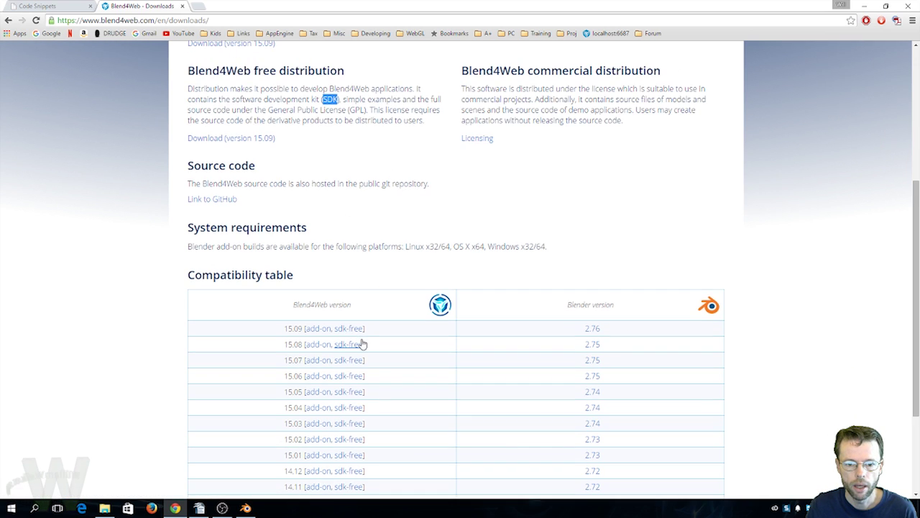
{"action": "scroll", "coordinate": [363, 341], "scroll_direction": "up", "scroll_amount": 2}
{"action": "scroll", "coordinate": [363, 344], "scroll_direction": "down", "scroll_amount": 1}
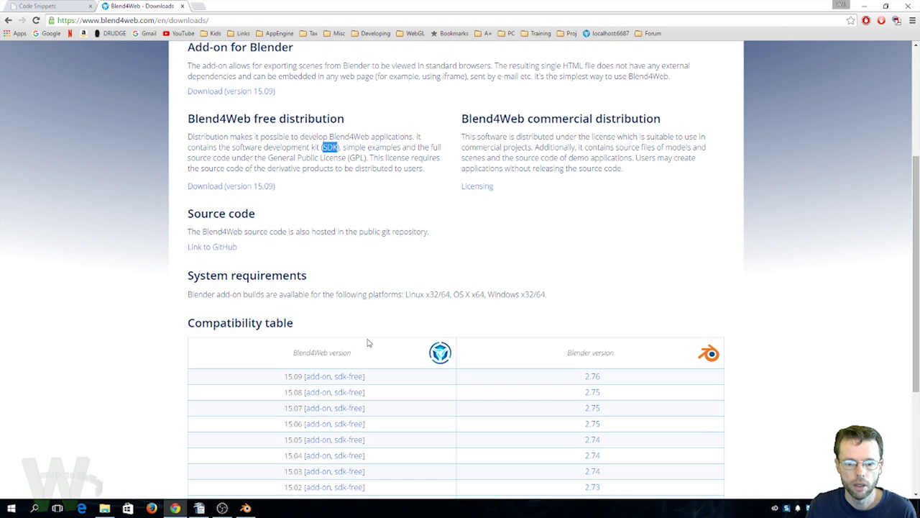
{"action": "scroll", "coordinate": [366, 342], "scroll_direction": "up", "scroll_amount": 1}
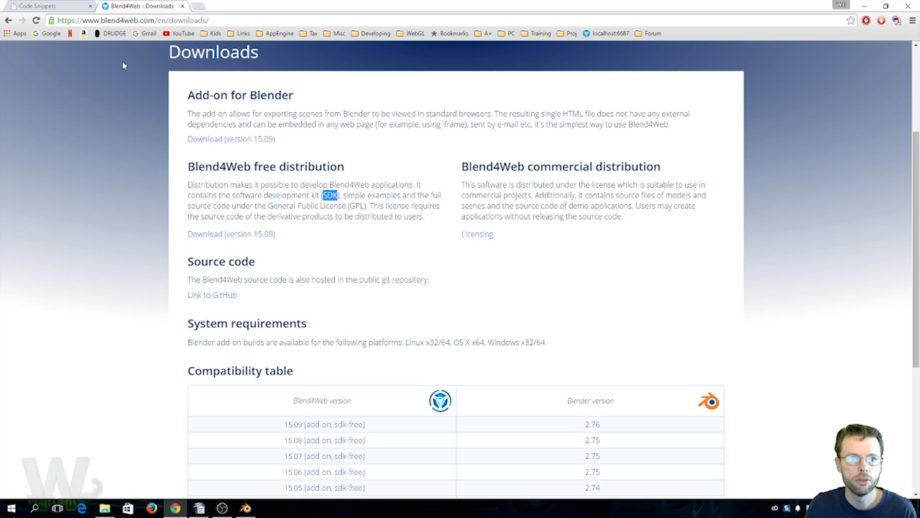
{"action": "left_click", "coordinate": [43, 6]}
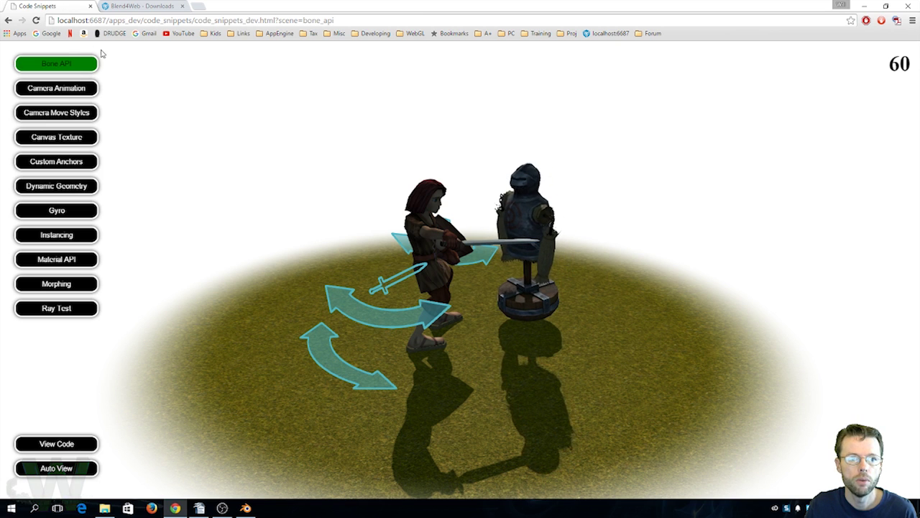
Step: Go back to the SDK index, scroll up to its Tools section, and bring Blender to the front
{"action": "key", "text": "alt+Left"}
{"action": "scroll", "coordinate": [487, 220], "scroll_direction": "up", "scroll_amount": 12}
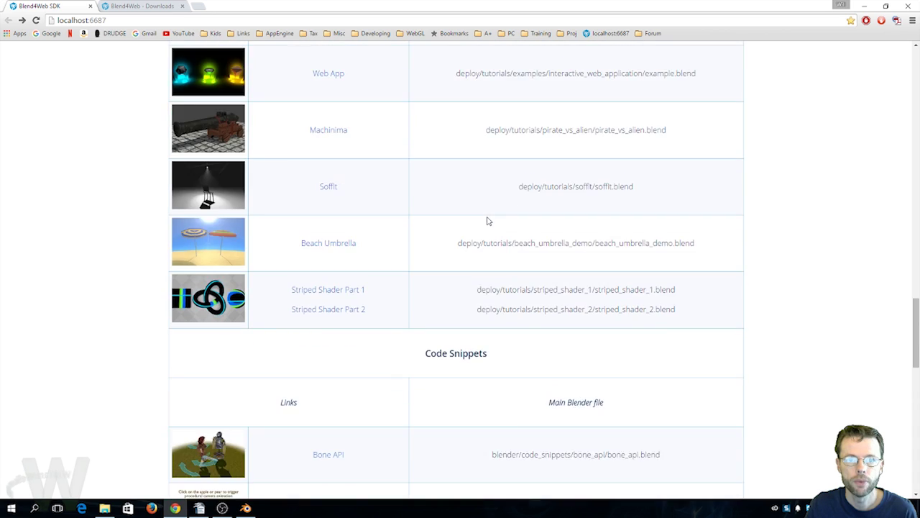
{"action": "scroll", "coordinate": [439, 244], "scroll_direction": "up", "scroll_amount": 10}
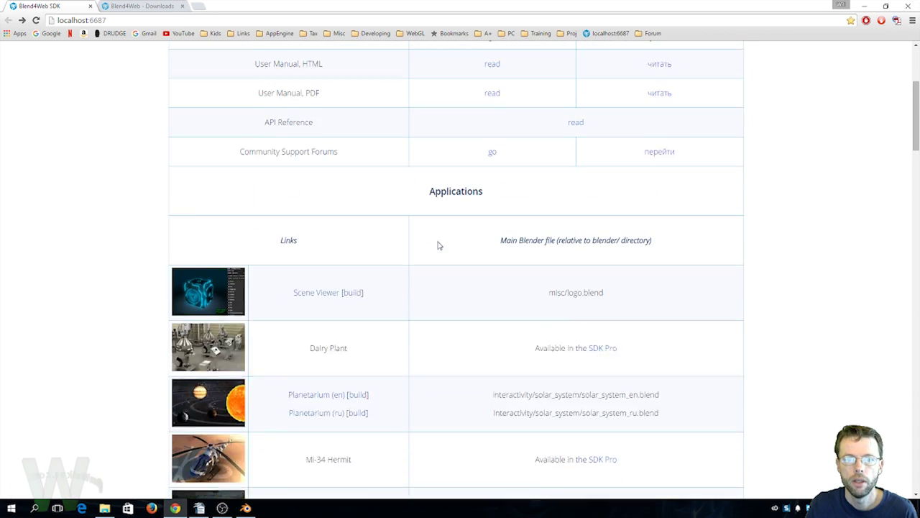
{"action": "scroll", "coordinate": [239, 471], "scroll_direction": "up", "scroll_amount": 3}
{"action": "left_click", "coordinate": [246, 507]}
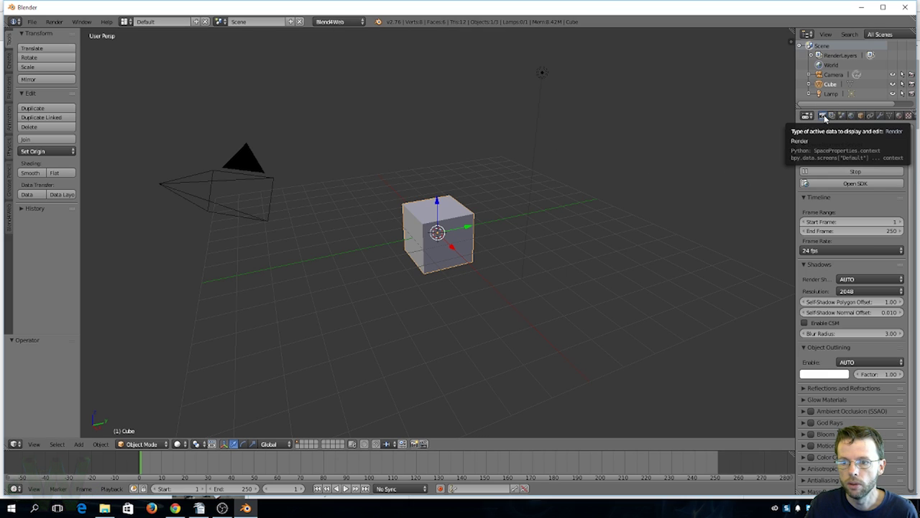
Step: Switch from Blender to the Blend4Web SDK index page at localhost:6687 in the browser
{"action": "left_click", "coordinate": [826, 184]}
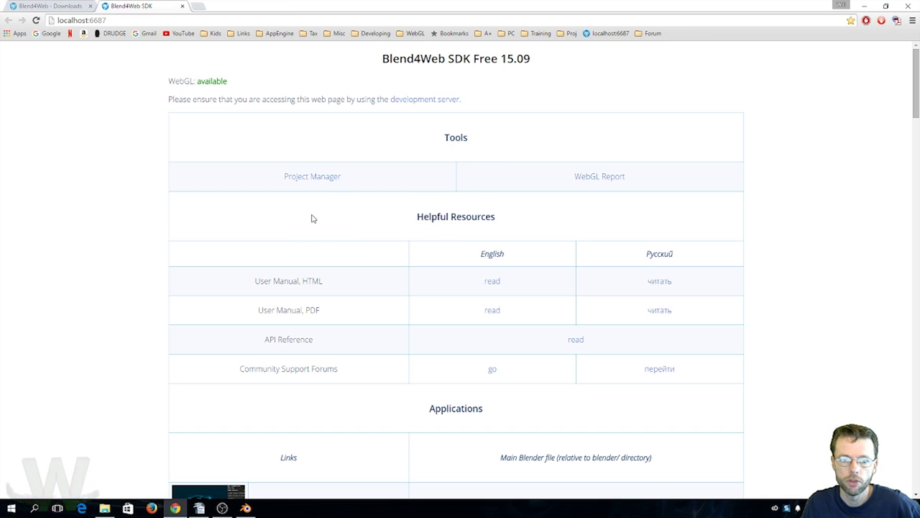
Step: Open Project Manager, look through the Projects table, and start a new project with [+new]
{"action": "left_click", "coordinate": [318, 183]}
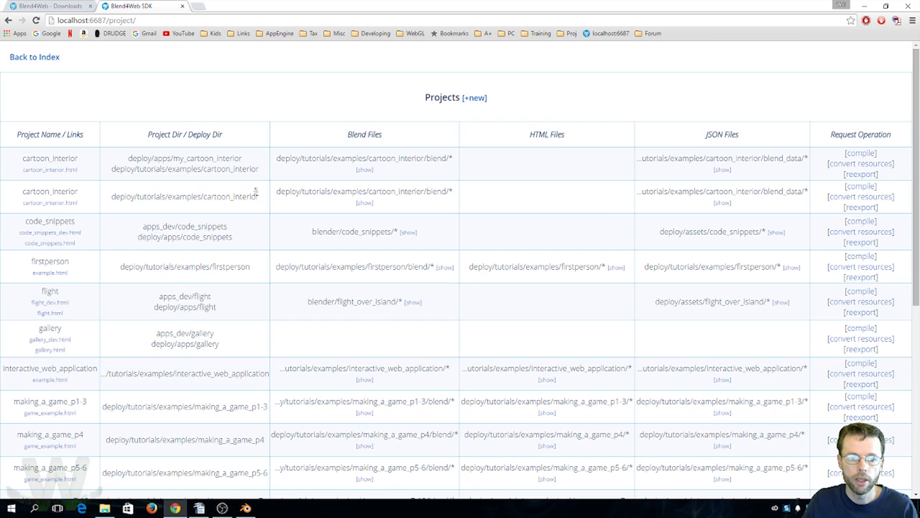
{"action": "scroll", "coordinate": [209, 234], "scroll_direction": "down", "scroll_amount": 5}
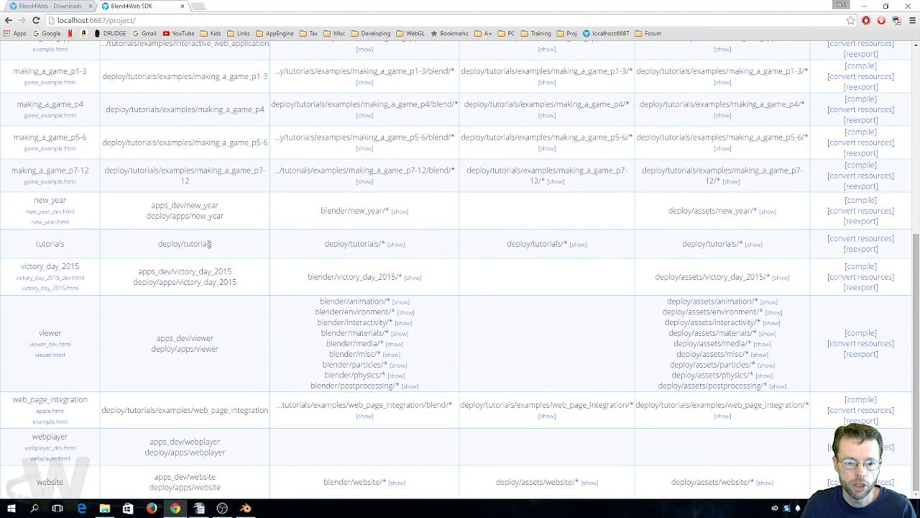
{"action": "scroll", "coordinate": [209, 245], "scroll_direction": "up", "scroll_amount": 5}
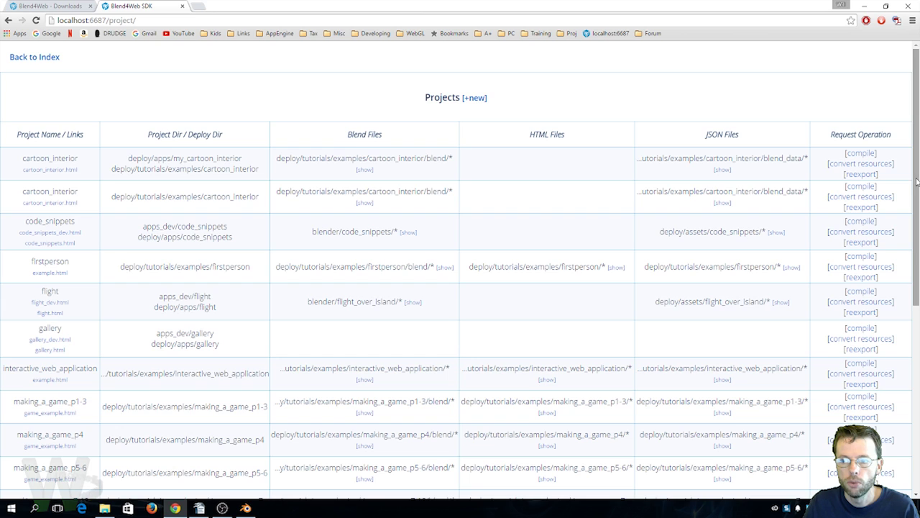
{"action": "mouse_move", "coordinate": [916, 182]}
{"action": "left_mouse_down"}
{"action": "mouse_move", "coordinate": [916, 205]}
{"action": "mouse_move", "coordinate": [917, 175]}
{"action": "left_mouse_up"}
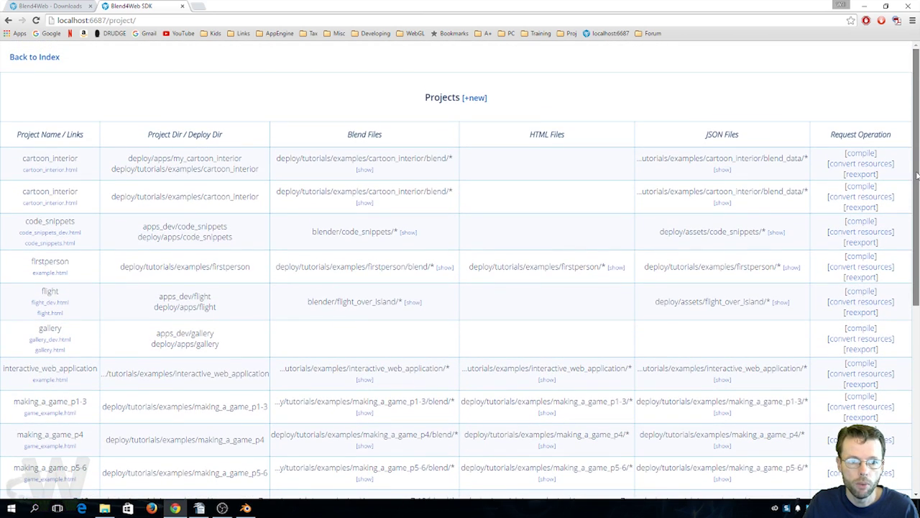
{"action": "left_click", "coordinate": [475, 99]}
Step: Enter MyNewProject as both the project name and the project title
{"action": "left_click", "coordinate": [471, 105]}
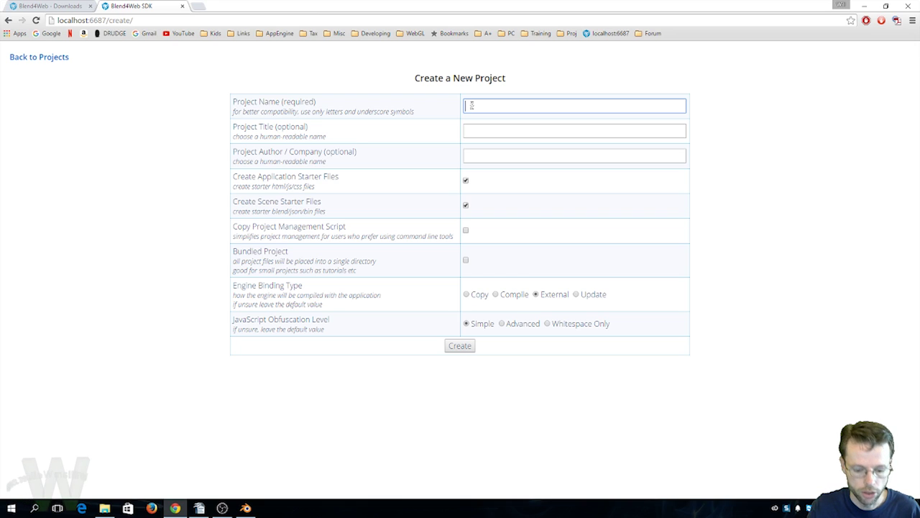
{"action": "type", "text": "MyNew"}
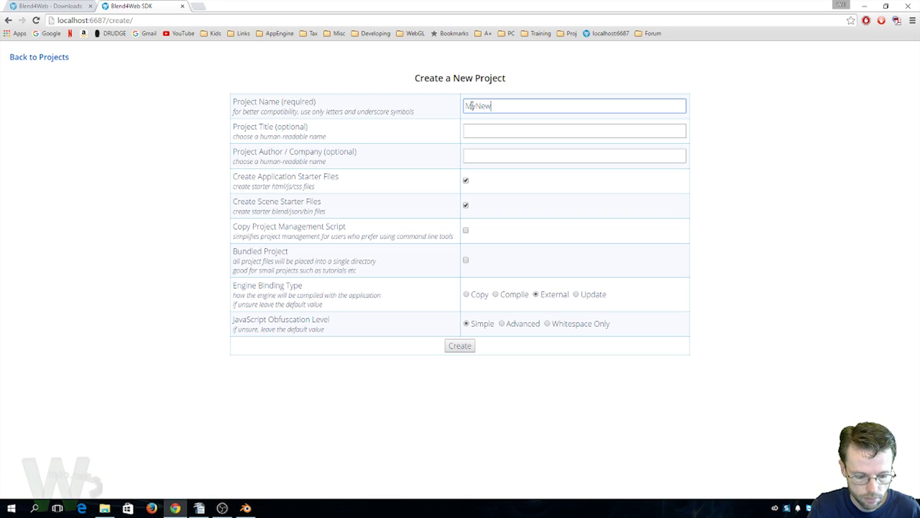
{"action": "type", "text": "Project"}
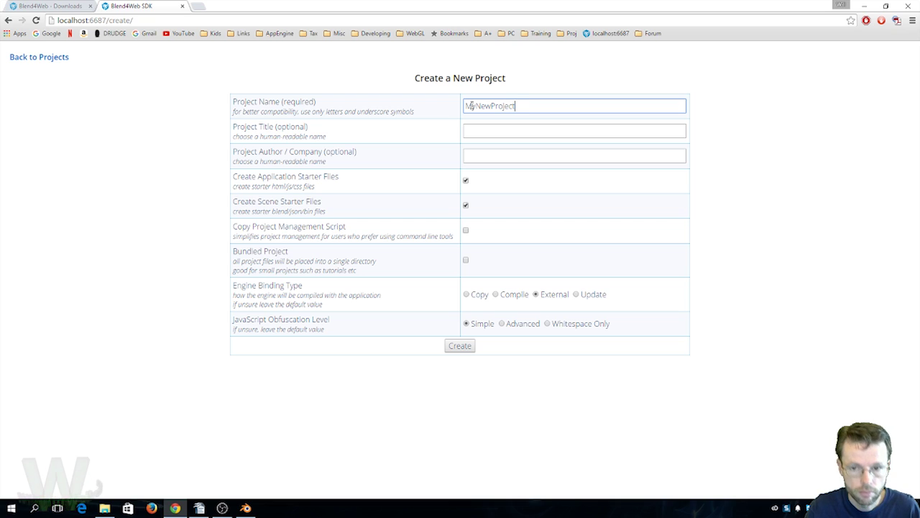
{"action": "double_click", "coordinate": [504, 105]}
{"action": "key", "text": "ctrl+c"}
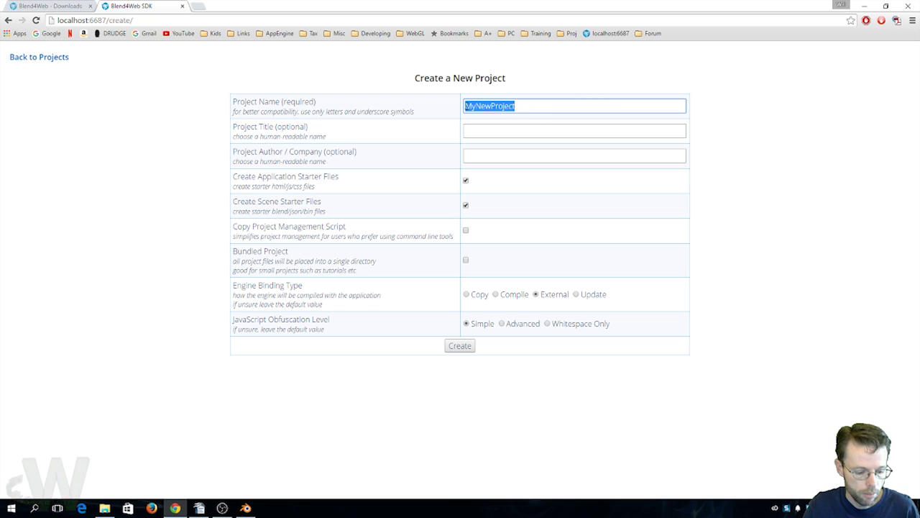
{"action": "left_click", "coordinate": [481, 130]}
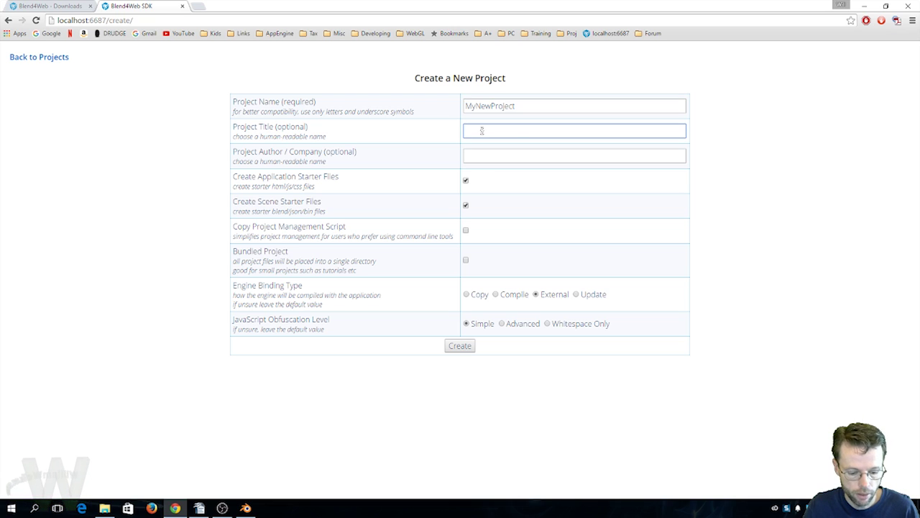
{"action": "key", "text": "ctrl+v"}
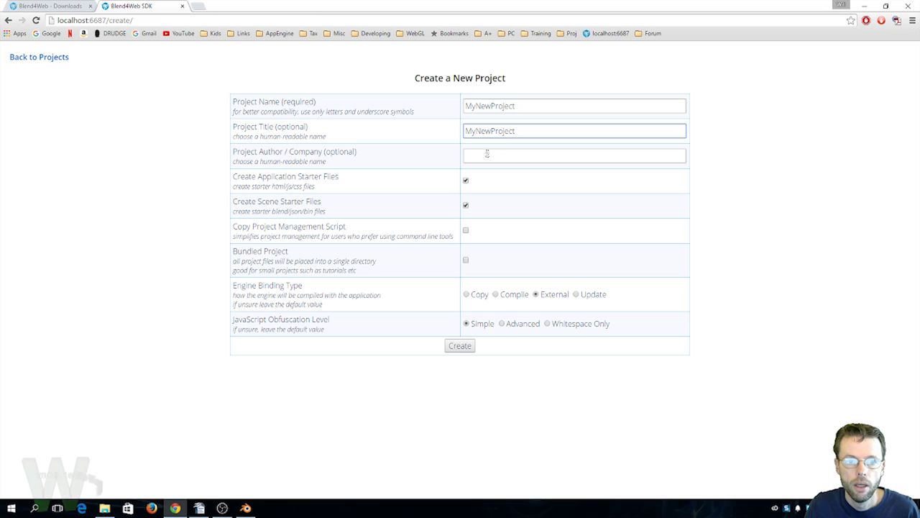
Step: Mark MyNewProject as a bundled project and create it
{"action": "left_click", "coordinate": [474, 157]}
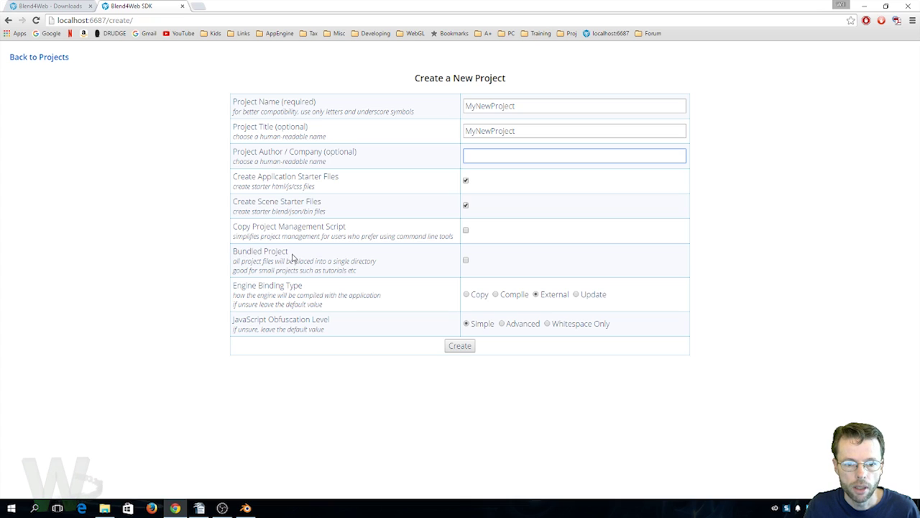
{"action": "left_click", "coordinate": [465, 260]}
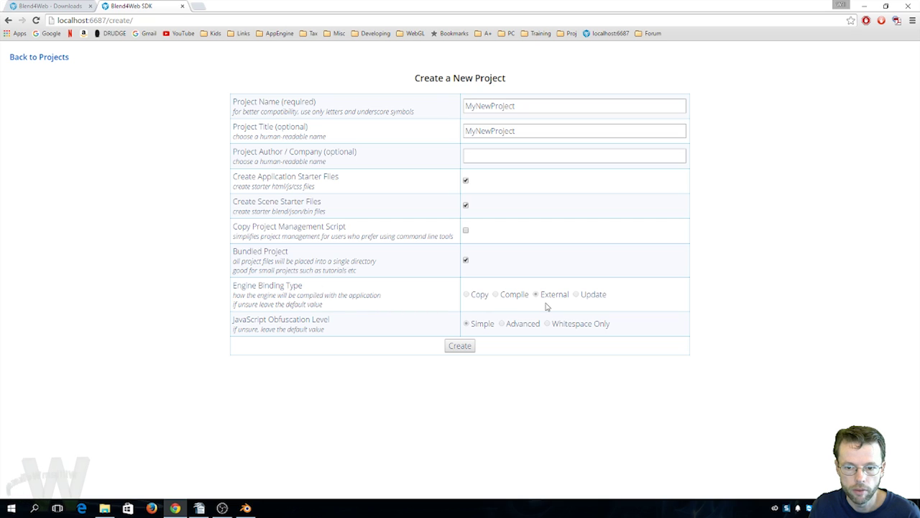
{"action": "left_click", "coordinate": [460, 346]}
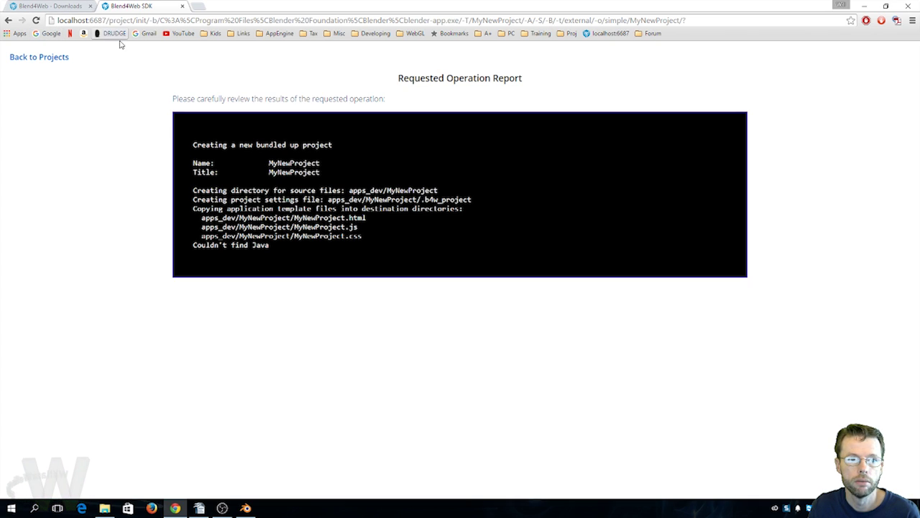
Step: Load localhost:6687, check MyNewProject in Project Manager, and open File Explorer on the blend4web folder
{"action": "left_click_drag", "start_coordinate": [686, 20], "coordinate": [111, 37]}
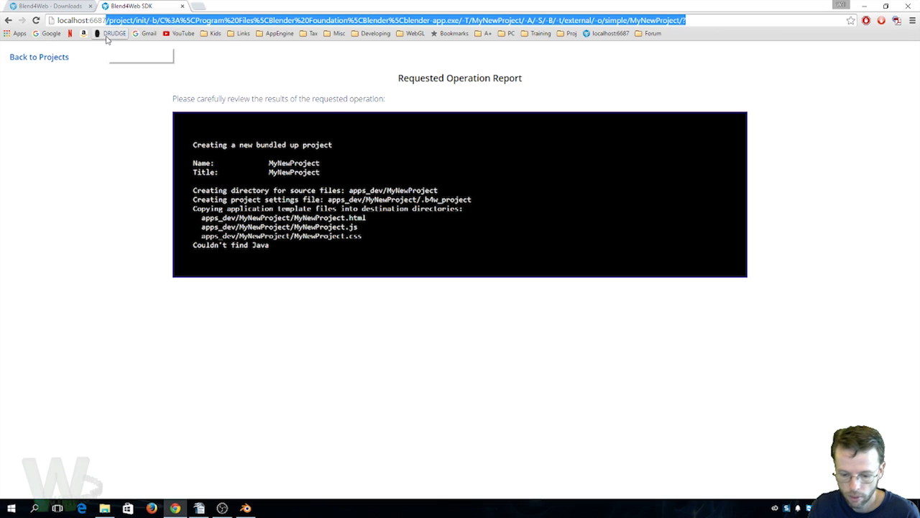
{"action": "key", "text": "Delete"}
{"action": "key", "text": "Return"}
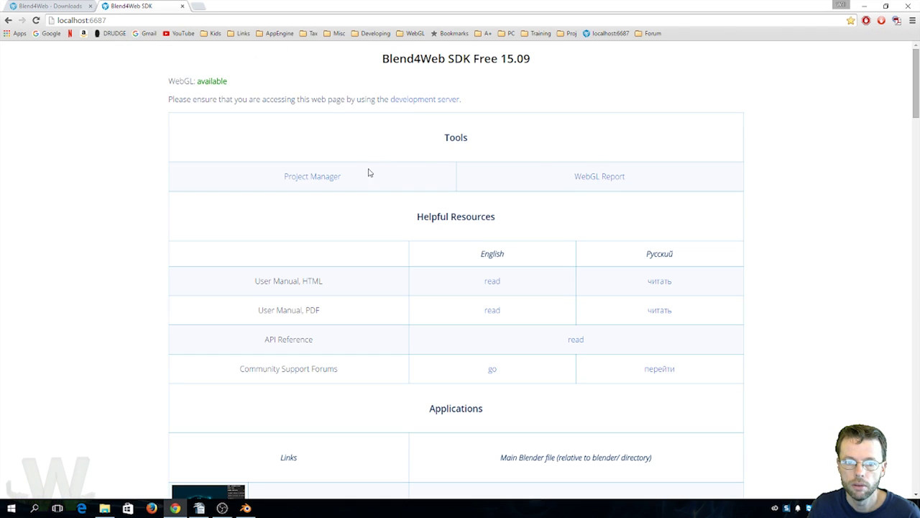
{"action": "left_click", "coordinate": [313, 176]}
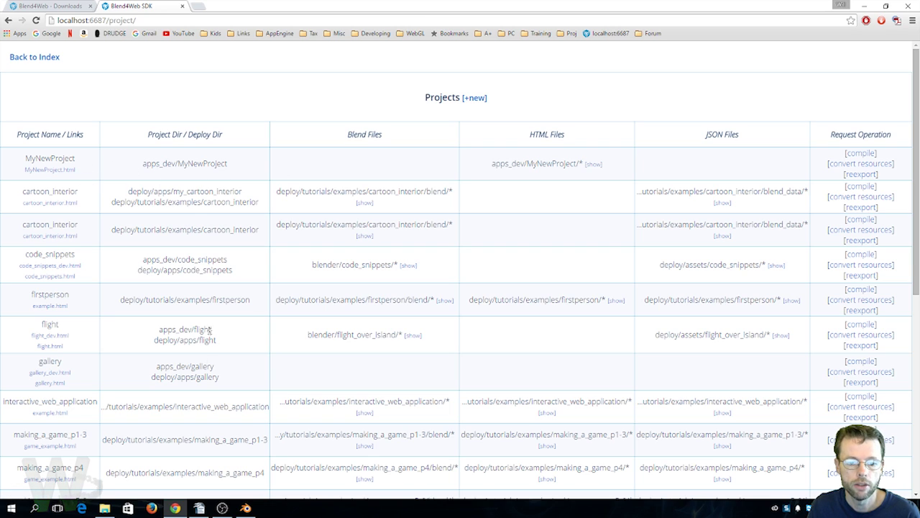
{"action": "left_click", "coordinate": [105, 508]}
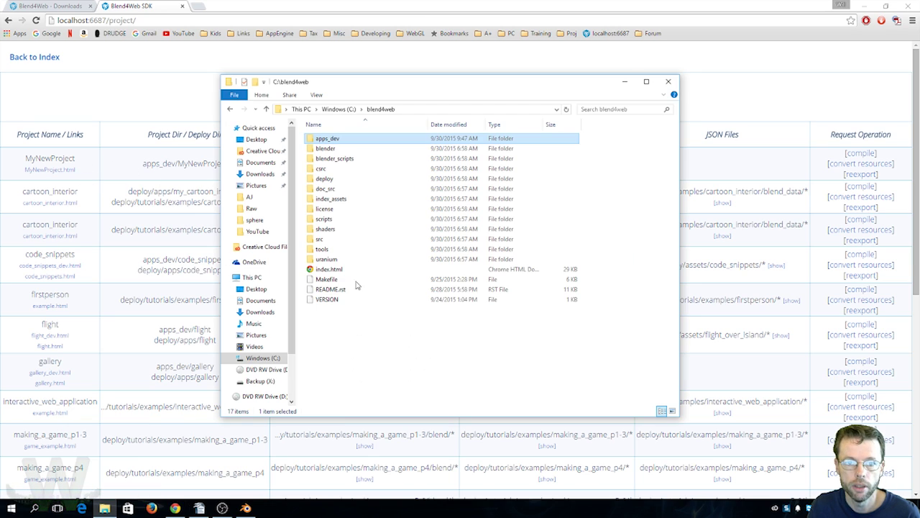
Step: Open apps_dev\MyNewProject in File Explorer and drag water1.ogg into the folder
{"action": "double_click", "coordinate": [329, 142]}
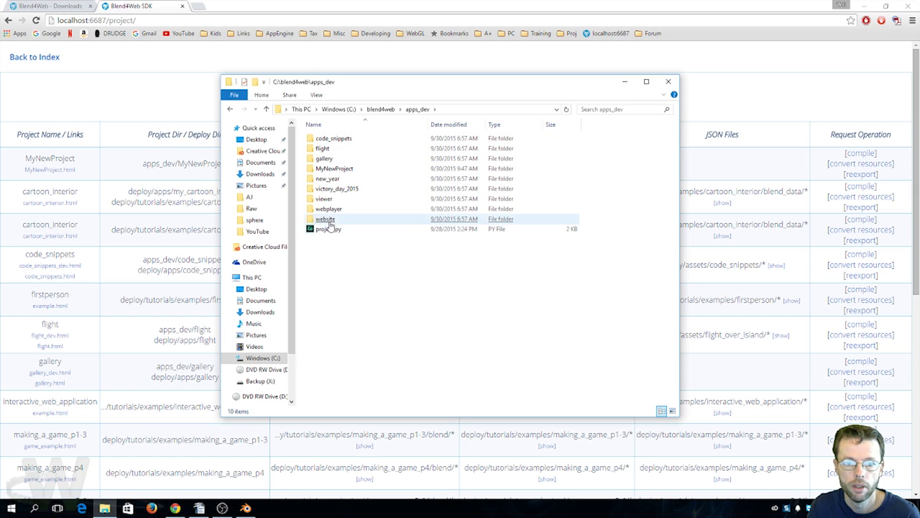
{"action": "double_click", "coordinate": [334, 168]}
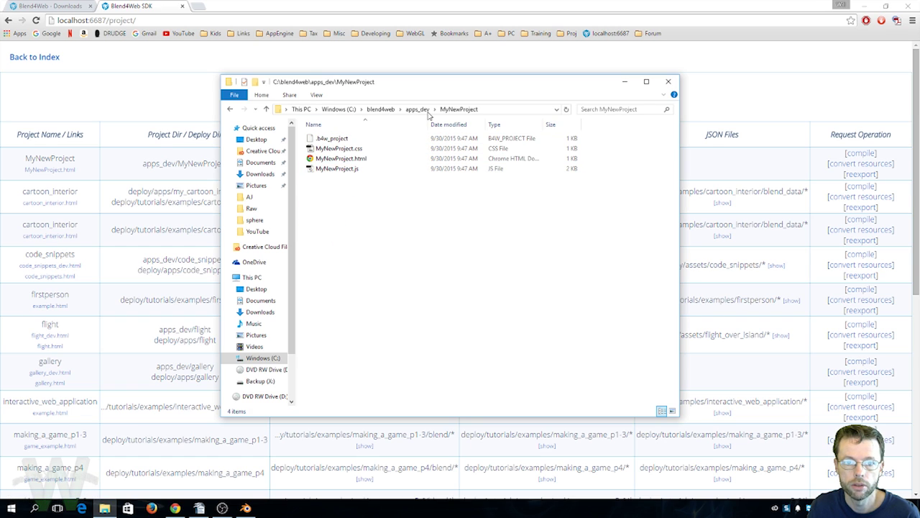
{"action": "left_click_drag", "start_coordinate": [439, 85], "coordinate": [444, 112]}
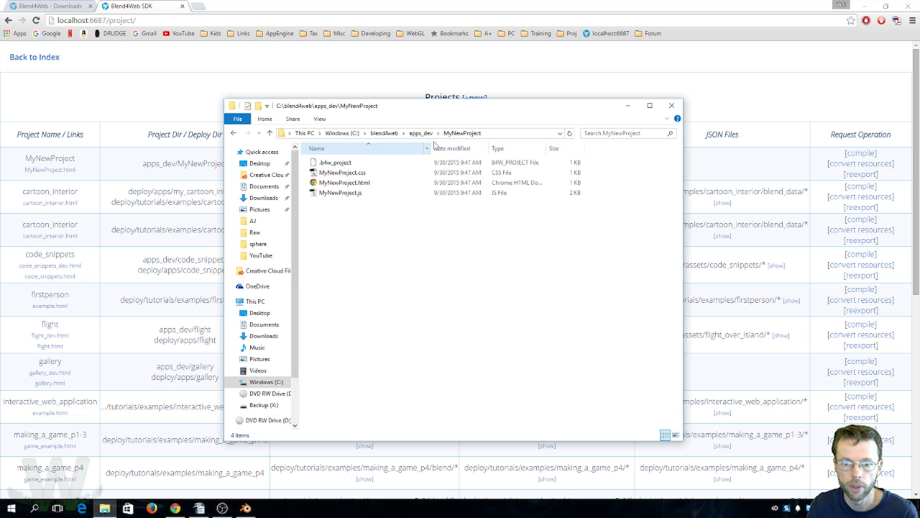
{"action": "left_click_drag", "start_coordinate": [440, 110], "coordinate": [439, 128]}
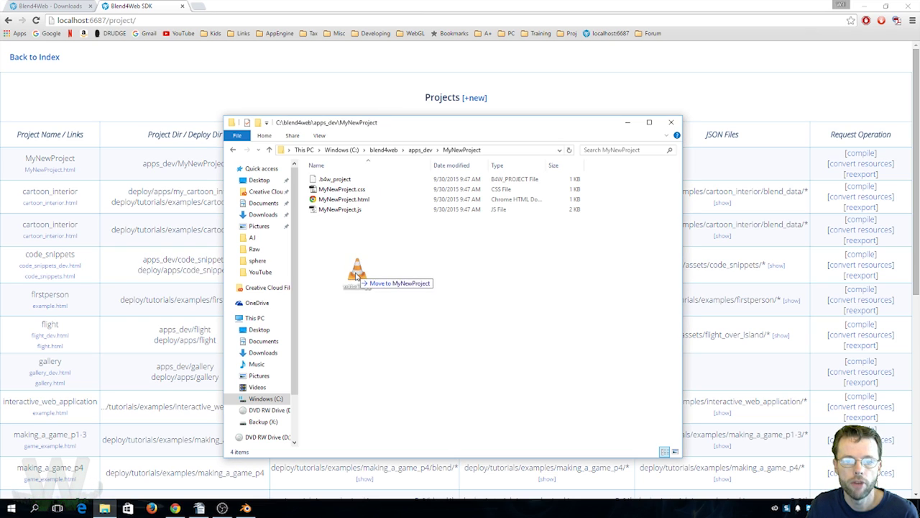
{"action": "left_click_drag", "start_coordinate": [354, 272], "coordinate": [355, 277]}
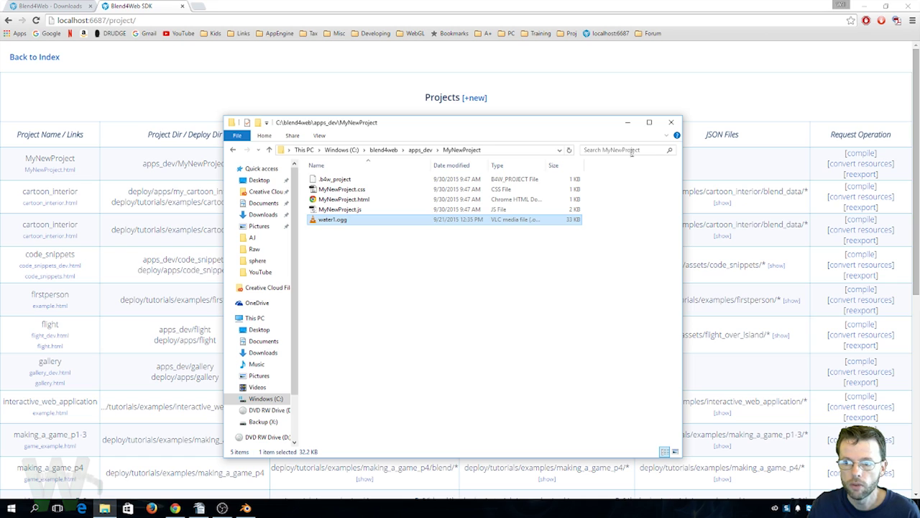
{"action": "left_click_drag", "start_coordinate": [602, 123], "coordinate": [601, 228]}
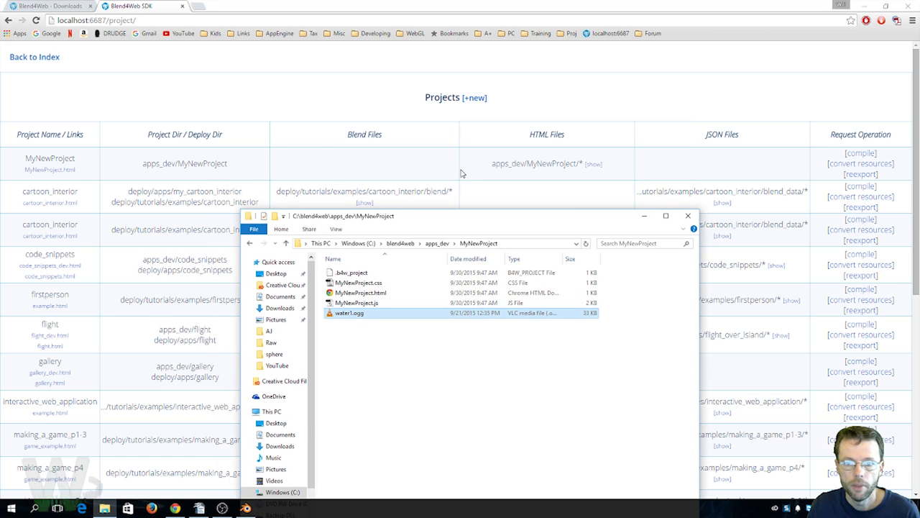
Step: Run convert resources on MyNewProject and review the ffmpeg output until 'Resources Converted'
{"action": "left_click", "coordinate": [858, 164]}
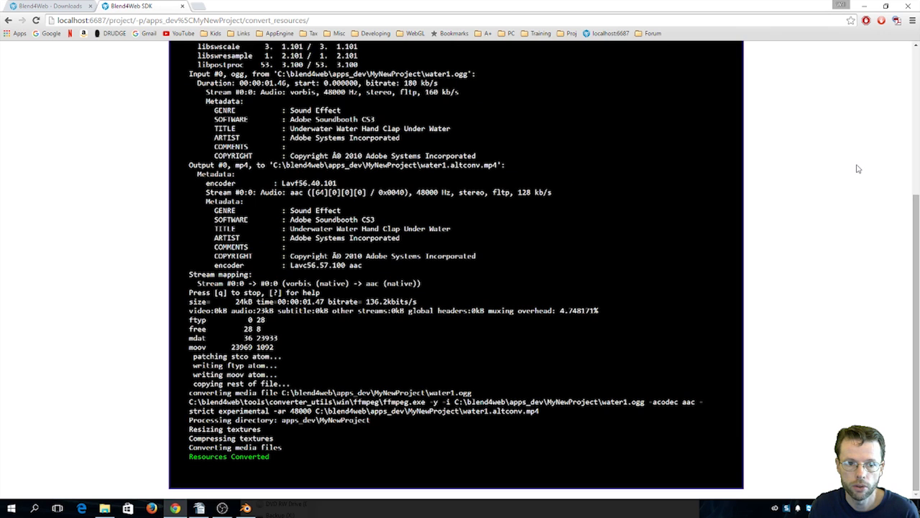
{"action": "scroll", "coordinate": [360, 200], "scroll_direction": "up", "scroll_amount": 3}
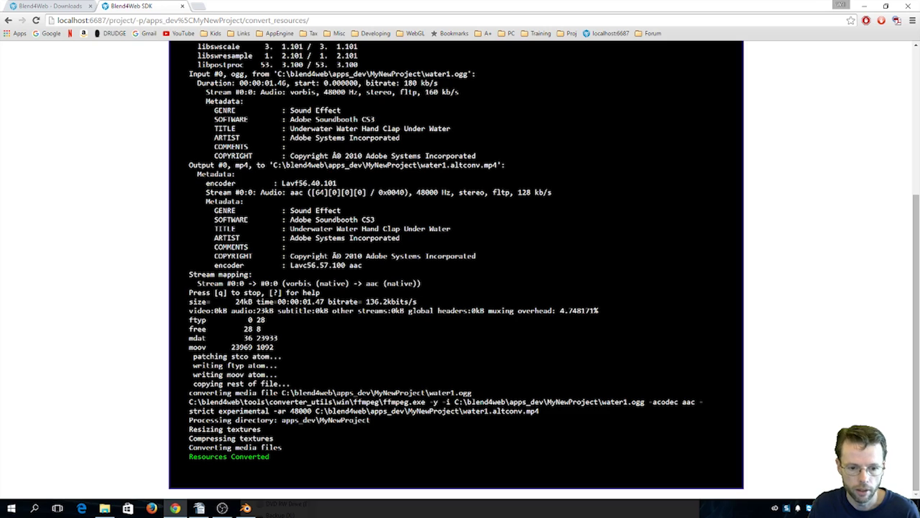
{"action": "left_click", "coordinate": [104, 507]}
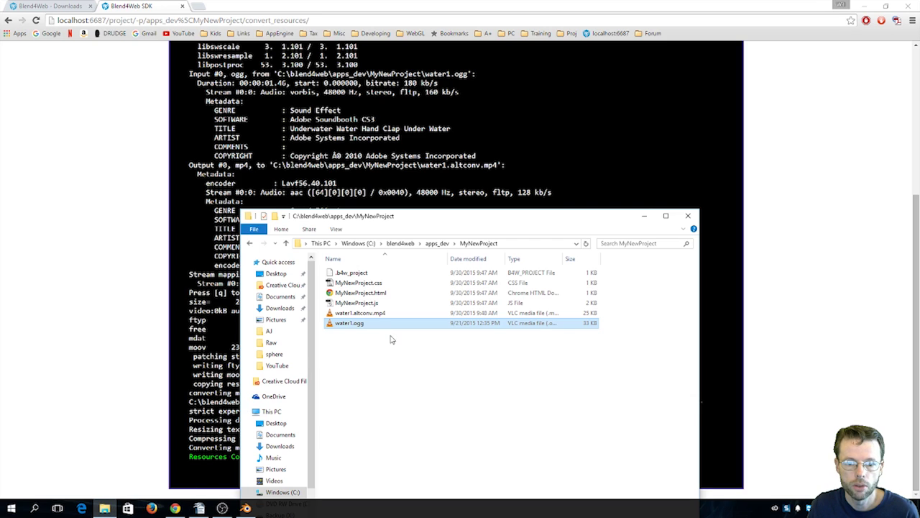
Step: Delete the original water1.ogg from MyNewProject
{"action": "left_click", "coordinate": [355, 325]}
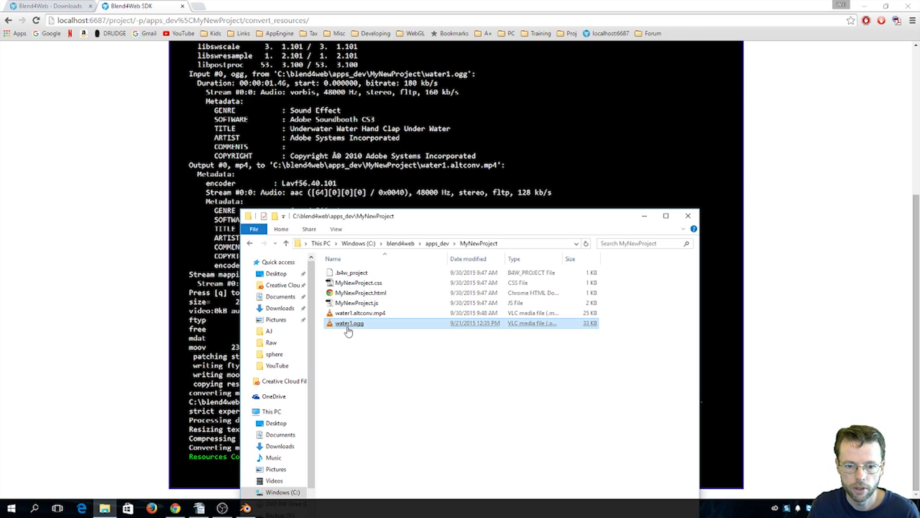
{"action": "right_click", "coordinate": [349, 325]}
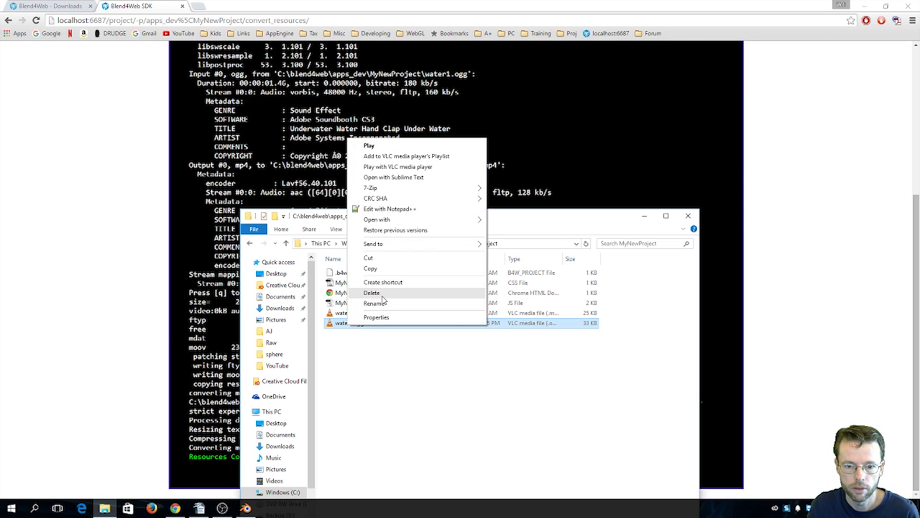
{"action": "left_click", "coordinate": [382, 293]}
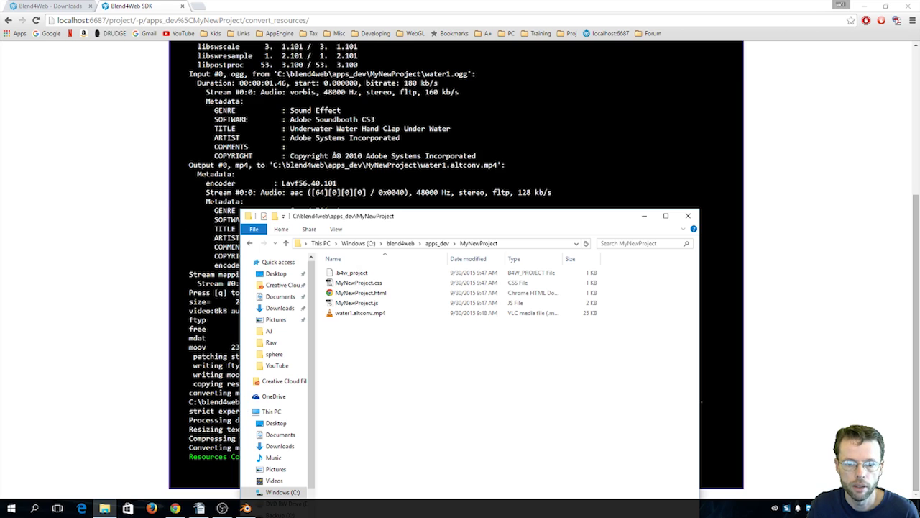
Step: Rename water1.altconv.mp4 to water1.mp4 by removing '.altconv'
{"action": "left_click", "coordinate": [359, 316]}
{"action": "right_click", "coordinate": [360, 314]}
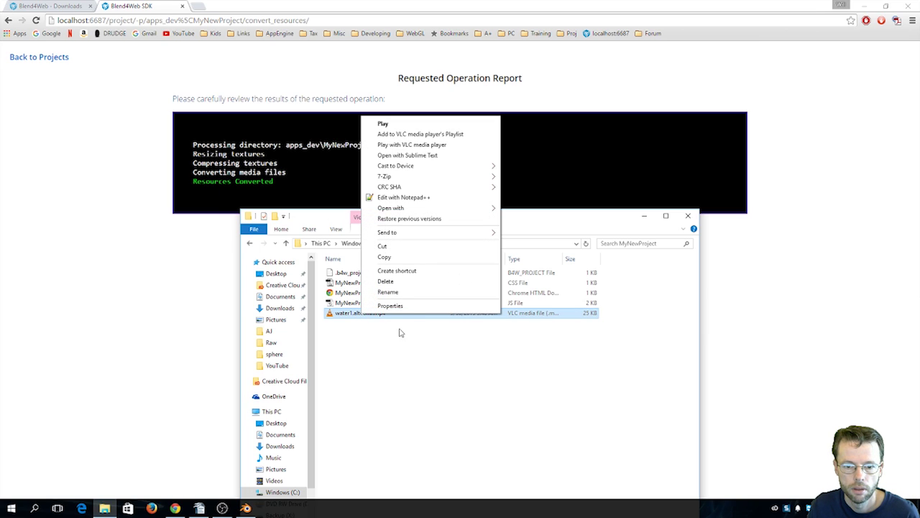
{"action": "left_click", "coordinate": [388, 293]}
{"action": "left_click", "coordinate": [373, 314]}
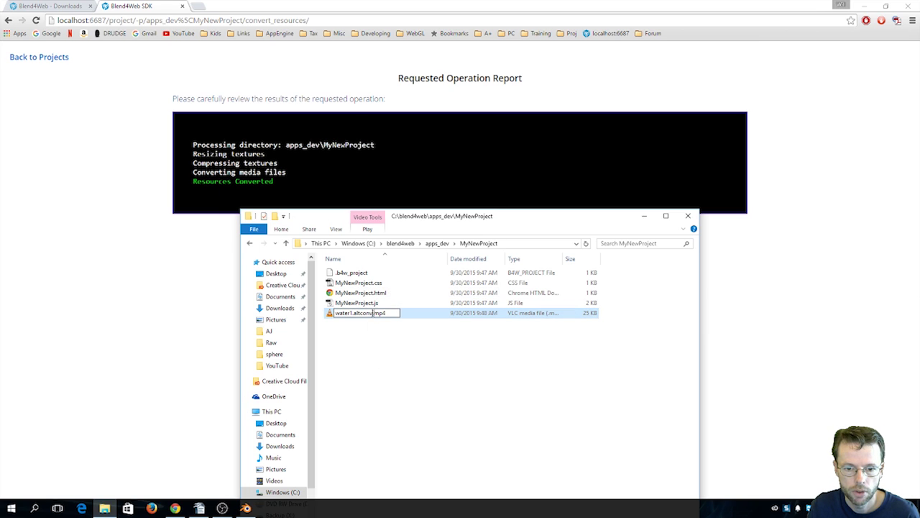
{"action": "key", "text": "BackSpace"}
{"action": "key", "text": "BackSpace"}
{"action": "key", "text": "BackSpace"}
{"action": "key", "text": "BackSpace"}
{"action": "key", "text": "BackSpace"}
{"action": "key", "text": "BackSpace"}
{"action": "key", "text": "BackSpace"}
{"action": "key", "text": "BackSpace"}
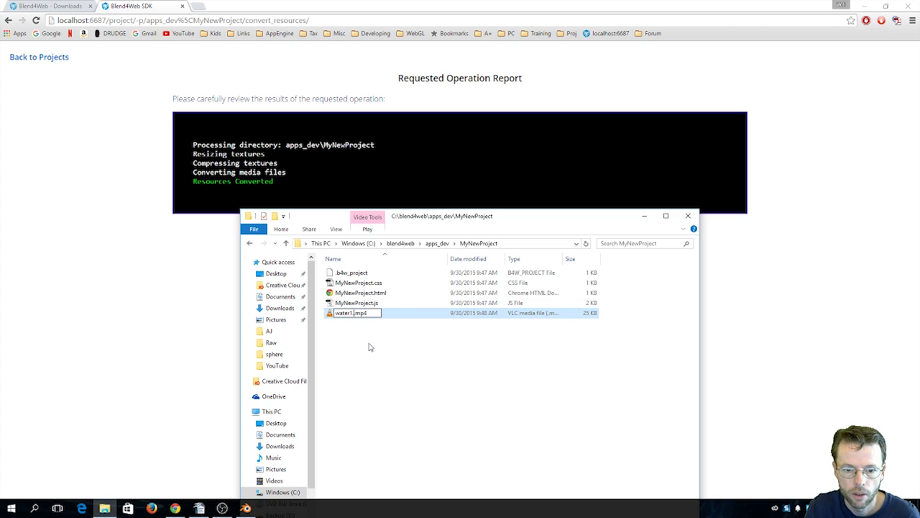
{"action": "left_click", "coordinate": [372, 350]}
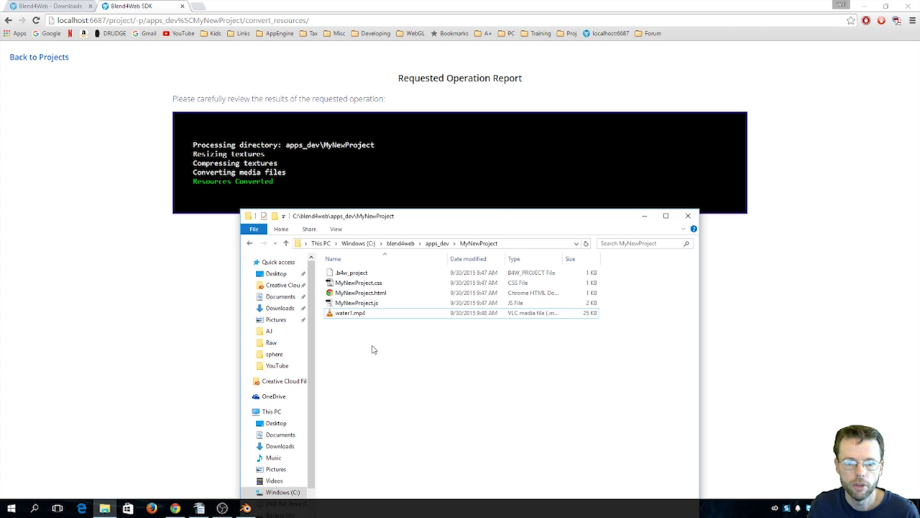
{"action": "left_click", "coordinate": [198, 286]}
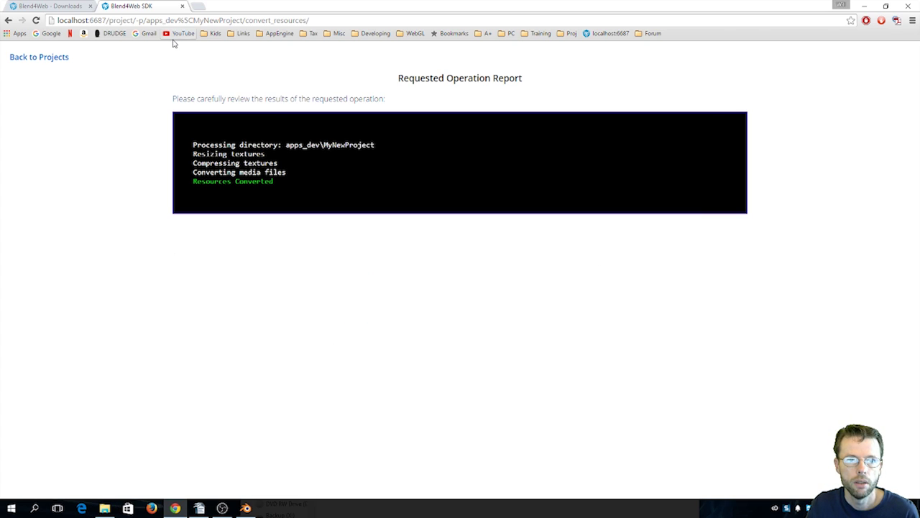
Step: Trim the address to the /project/ page and convert MyNewProject's resources again
{"action": "left_click_drag", "start_coordinate": [317, 21], "coordinate": [137, 20]}
{"action": "key", "text": "BackSpace"}
{"action": "key", "text": "Return"}
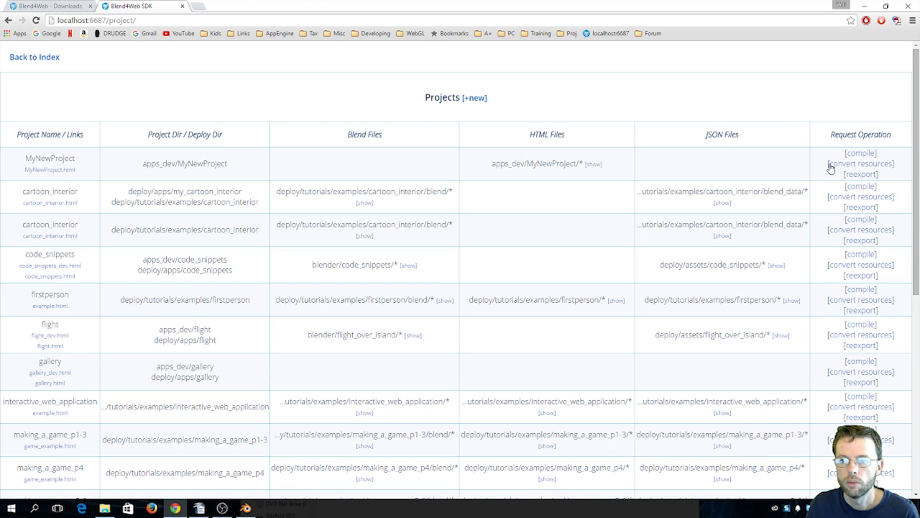
{"action": "left_click", "coordinate": [842, 170]}
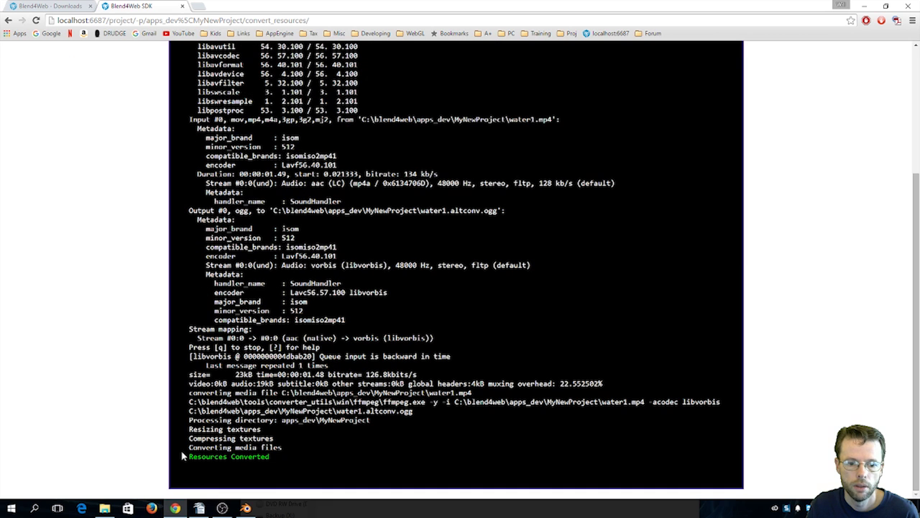
Step: Check the new water1.altconv.ogg beside water1.mp4, then go back to the Projects list
{"action": "left_click", "coordinate": [104, 508]}
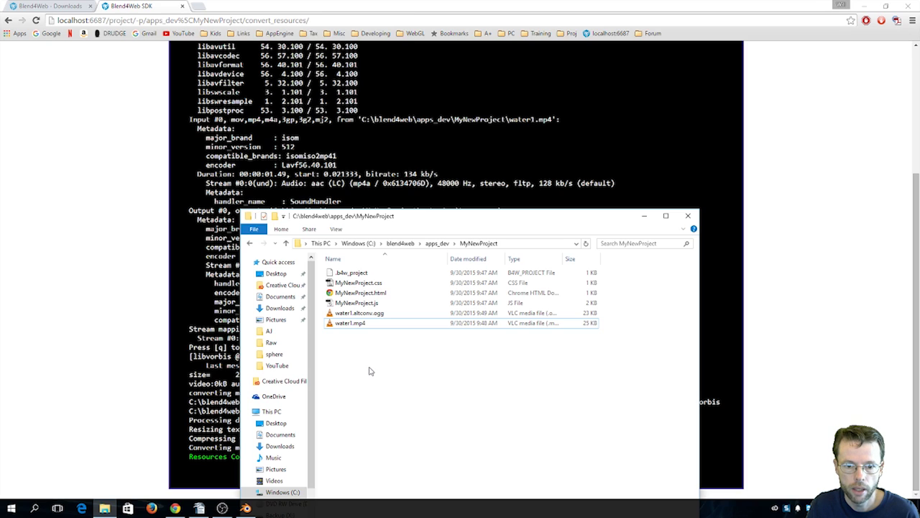
{"action": "left_click", "coordinate": [381, 323]}
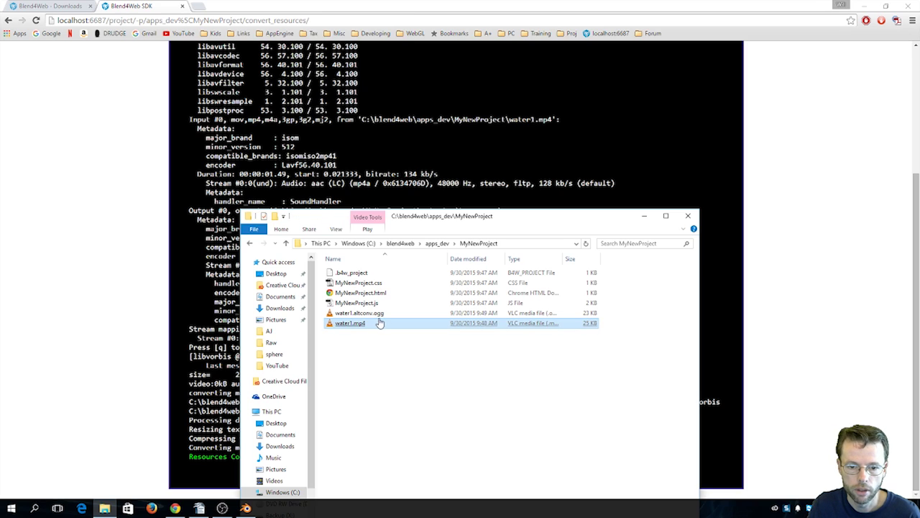
{"action": "key", "text": "Up"}
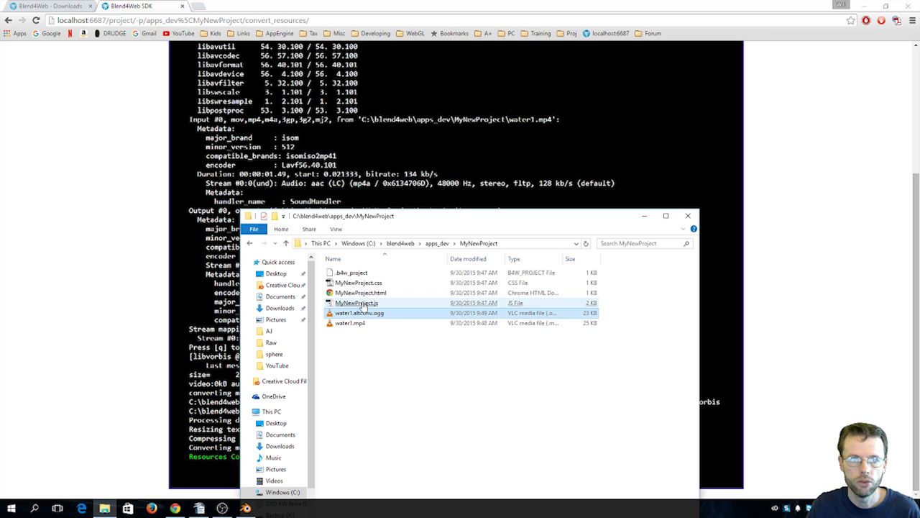
{"action": "left_click", "coordinate": [86, 128]}
{"action": "left_click", "coordinate": [9, 20]}
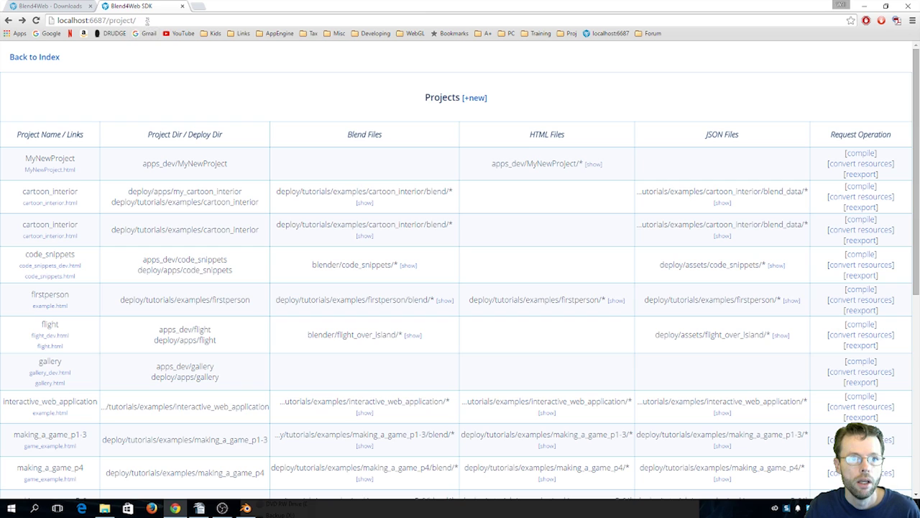
Step: Load localhost:6687/ and open WebGL Report under Tools, confirming WebGL 1 support
{"action": "left_click_drag", "start_coordinate": [147, 21], "coordinate": [110, 21]}
{"action": "key", "text": "BackSpace"}
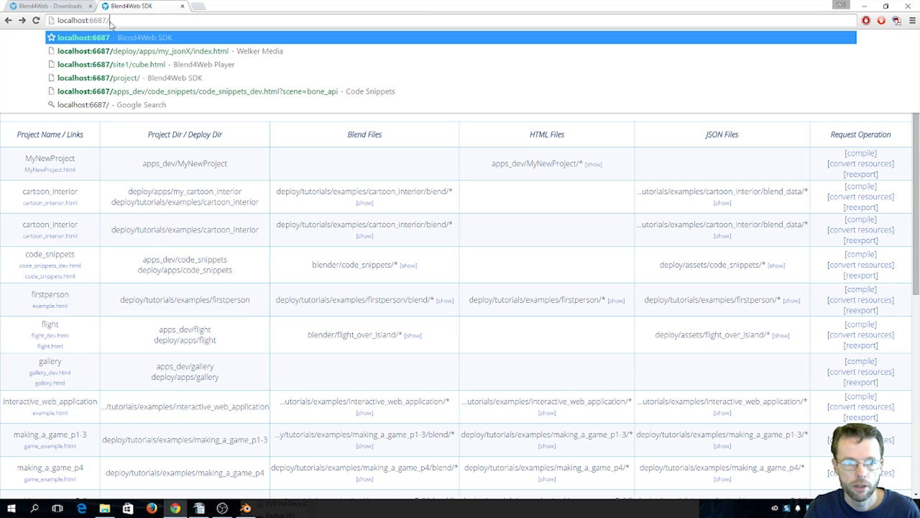
{"action": "key", "text": "Return"}
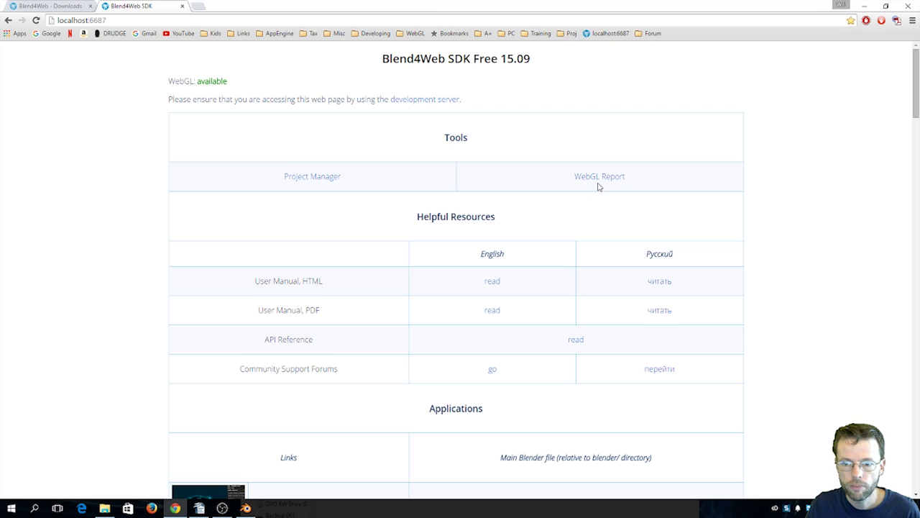
{"action": "left_click", "coordinate": [597, 180]}
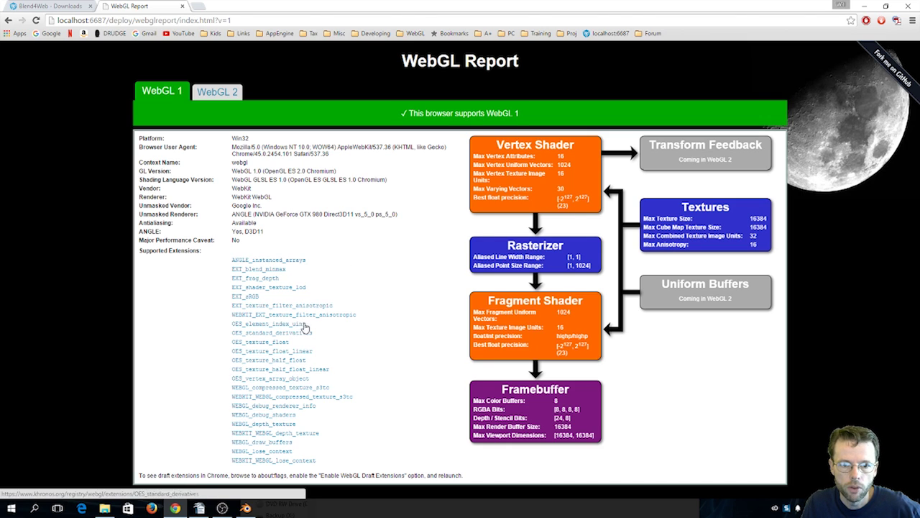
{"action": "left_click", "coordinate": [104, 508]}
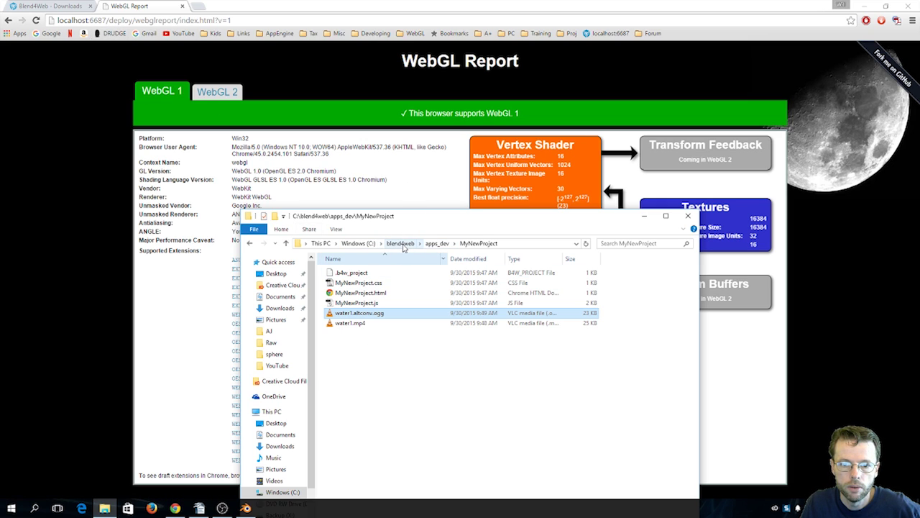
Step: Open blend4web\deploy\webglreport\index.html with Microsoft Edge
{"action": "left_click", "coordinate": [402, 244]}
{"action": "double_click", "coordinate": [351, 312]}
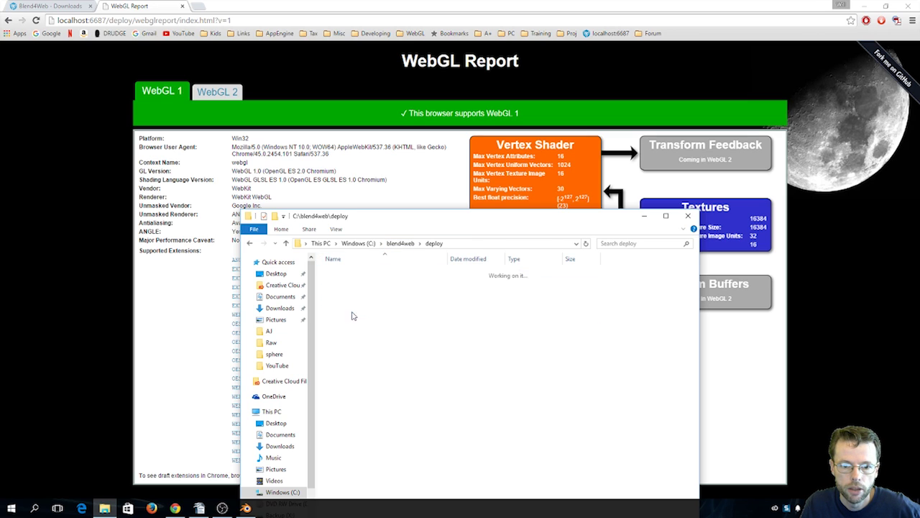
{"action": "double_click", "coordinate": [369, 342]}
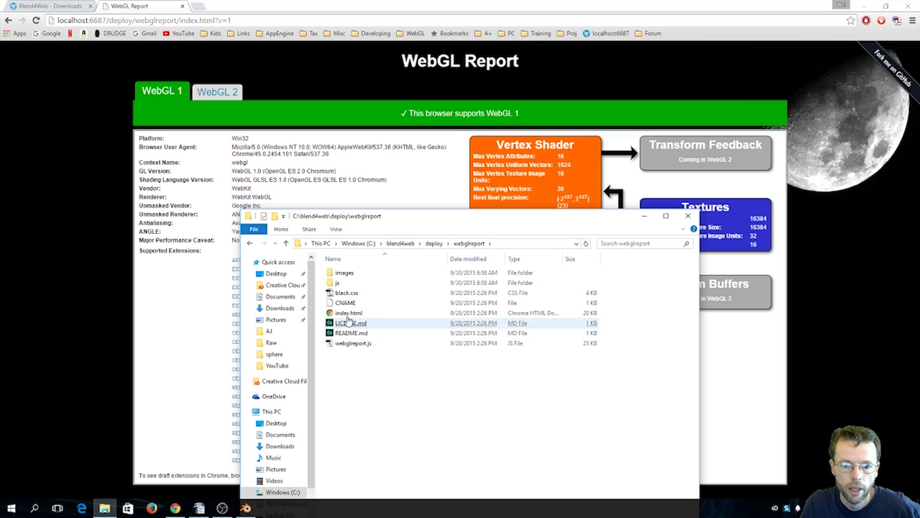
{"action": "right_click", "coordinate": [350, 314]}
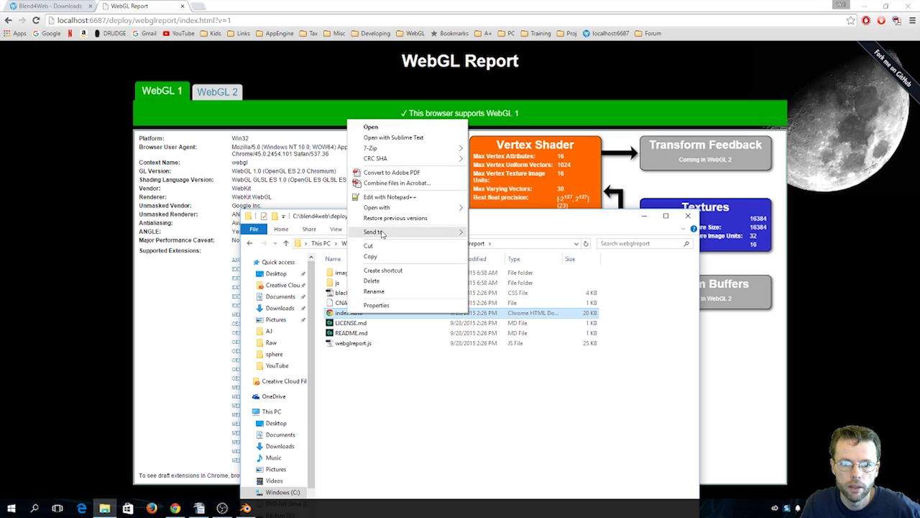
{"action": "mouse_move", "coordinate": [381, 210]}
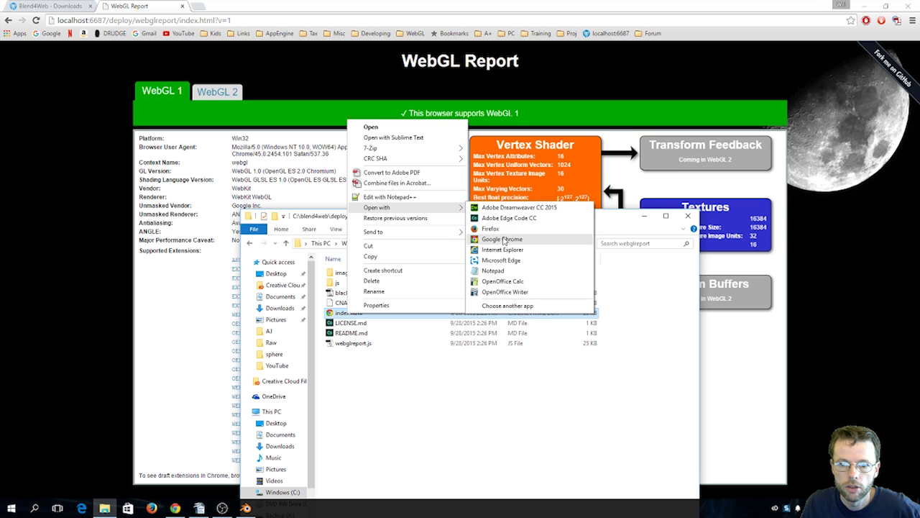
{"action": "left_click", "coordinate": [501, 260]}
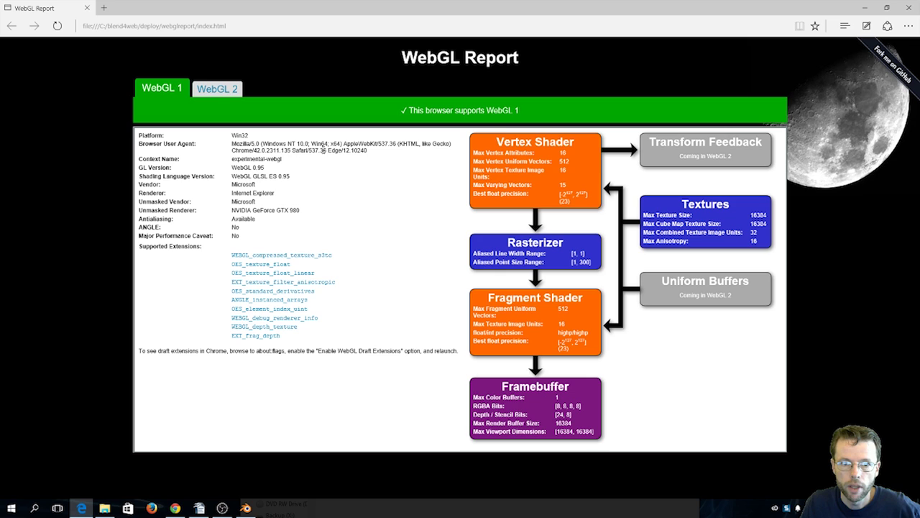
Step: Select the report's platform and shader details in Edge, then return to Blender
{"action": "left_click_drag", "start_coordinate": [250, 144], "coordinate": [644, 331]}
{"action": "left_click", "coordinate": [643, 331]}
{"action": "key", "text": "alt+Tab"}
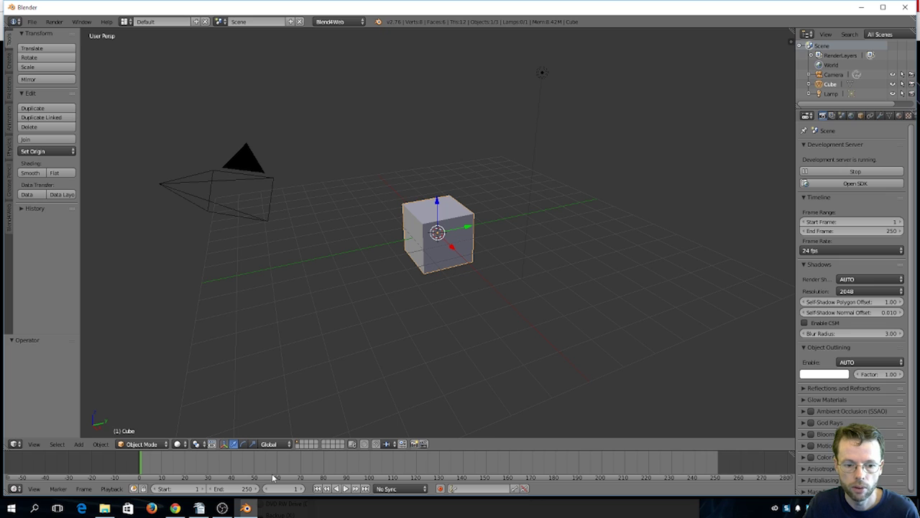
Step: Open the Release Notes page of the English HTML user manual from the SDK home page
{"action": "left_click", "coordinate": [856, 184]}
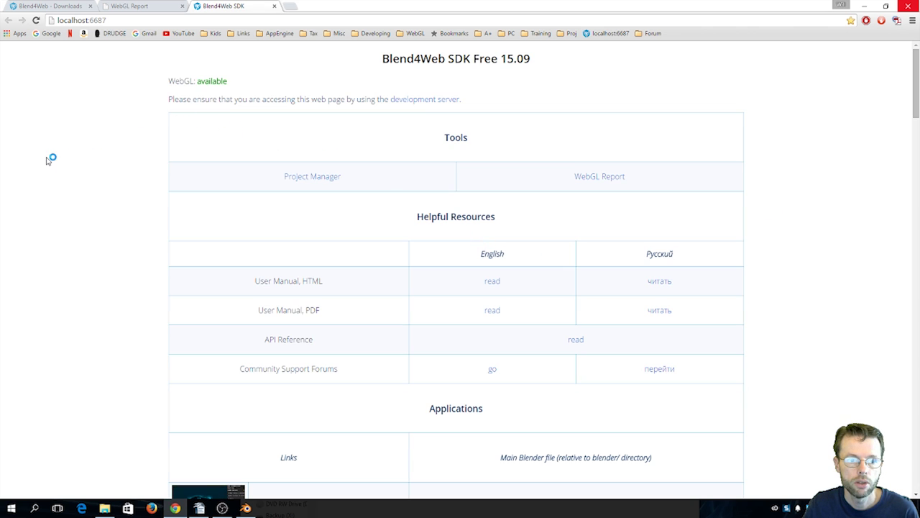
{"action": "scroll", "coordinate": [291, 216], "scroll_direction": "down", "scroll_amount": 1}
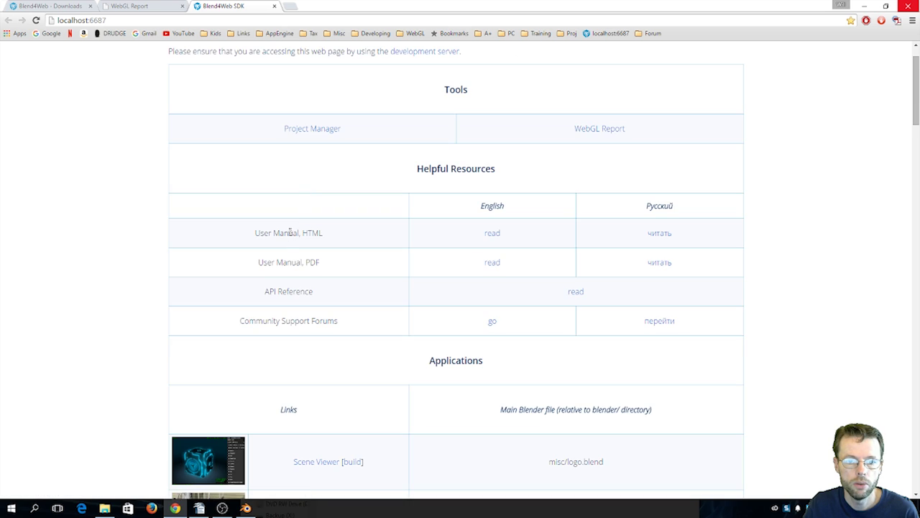
{"action": "left_click", "coordinate": [492, 233]}
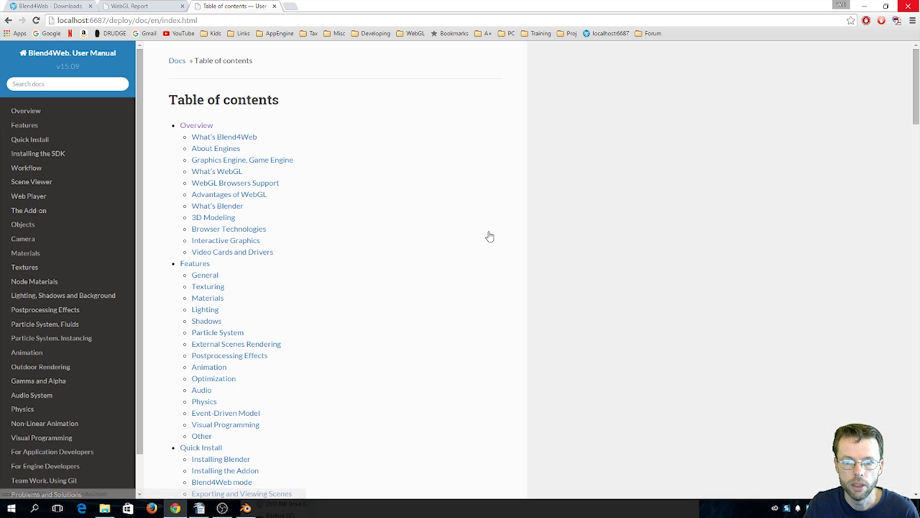
{"action": "scroll", "coordinate": [43, 118], "scroll_direction": "down", "scroll_amount": 1}
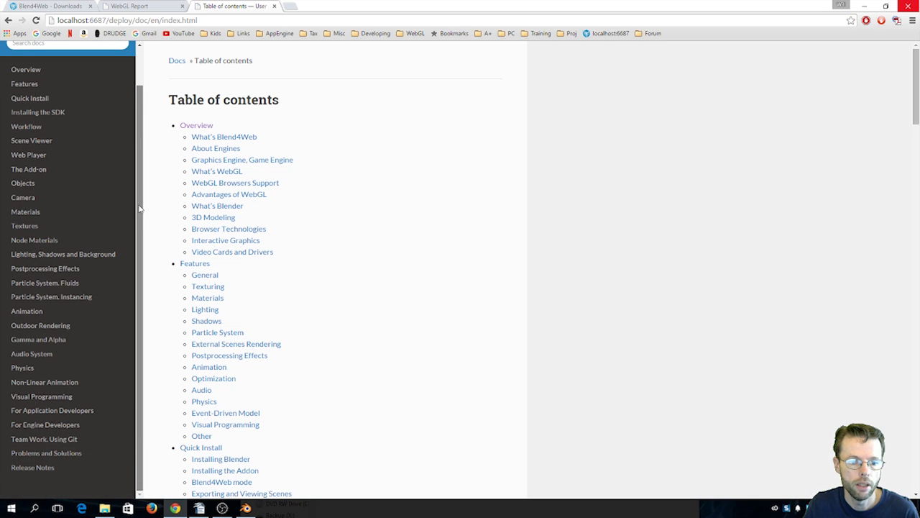
{"action": "left_click", "coordinate": [33, 473]}
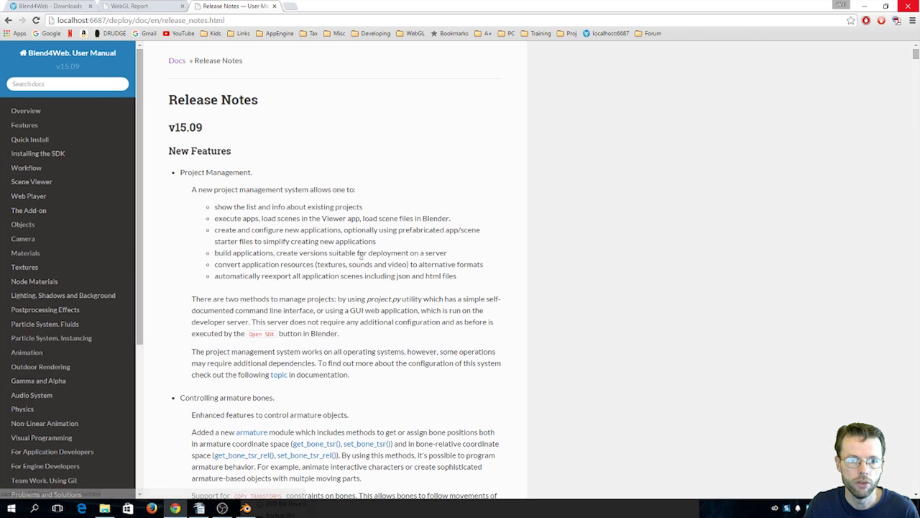
Step: Scroll through the v15.09 release notes, then return to the Blender window
{"action": "left_click", "coordinate": [916, 67]}
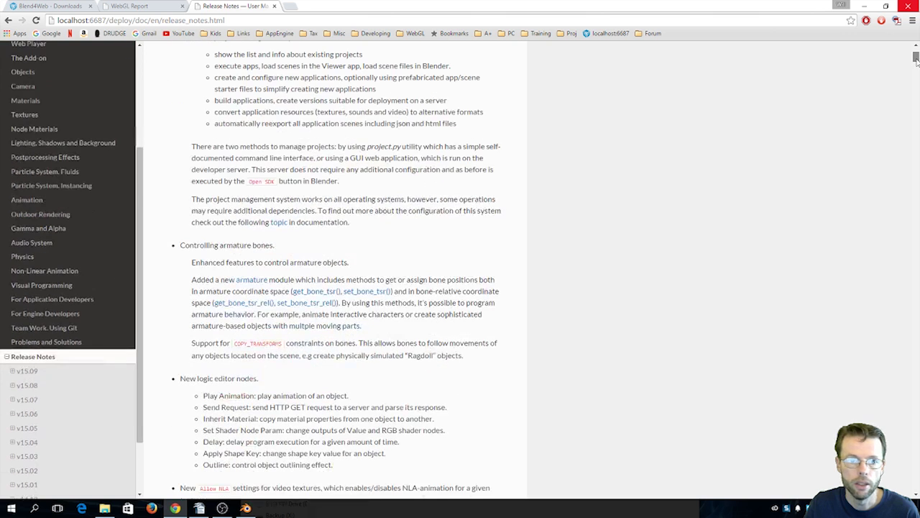
{"action": "scroll", "coordinate": [688, 123], "scroll_direction": "down", "scroll_amount": 12}
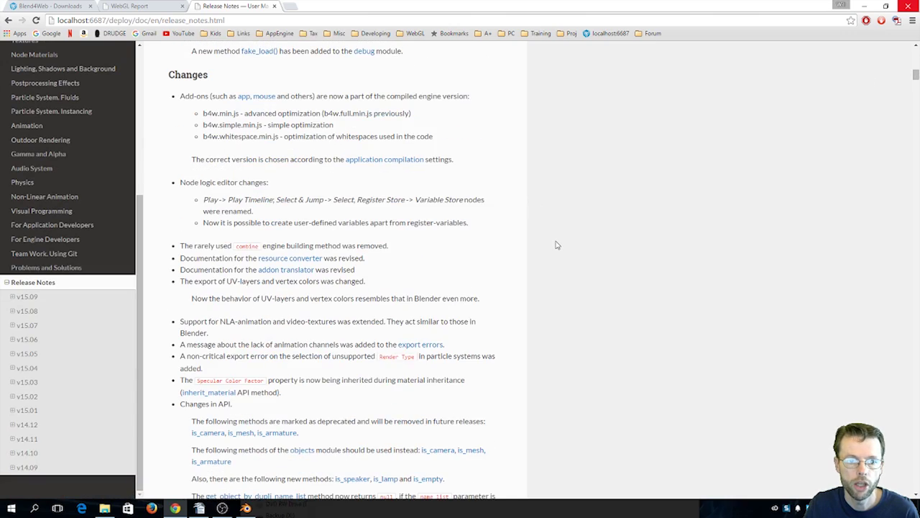
{"action": "scroll", "coordinate": [555, 245], "scroll_direction": "down", "scroll_amount": 20}
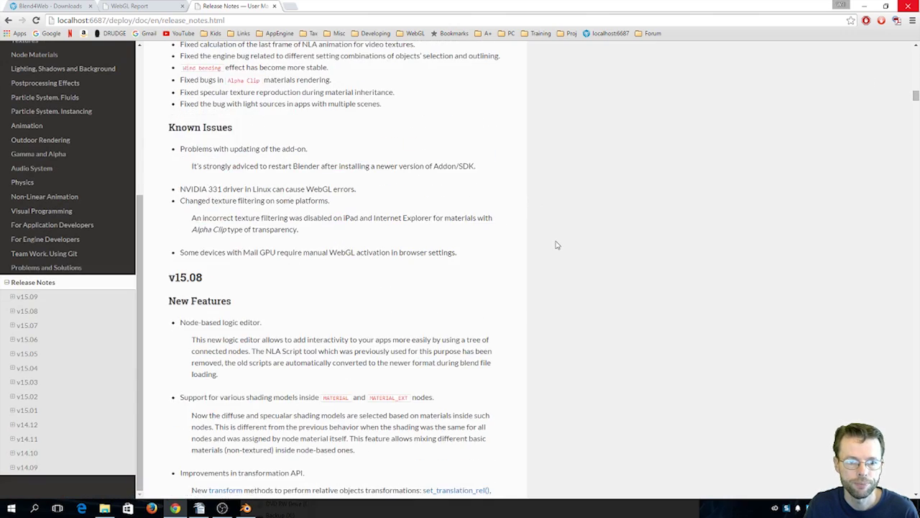
{"action": "scroll", "coordinate": [602, 286], "scroll_direction": "up", "scroll_amount": 4}
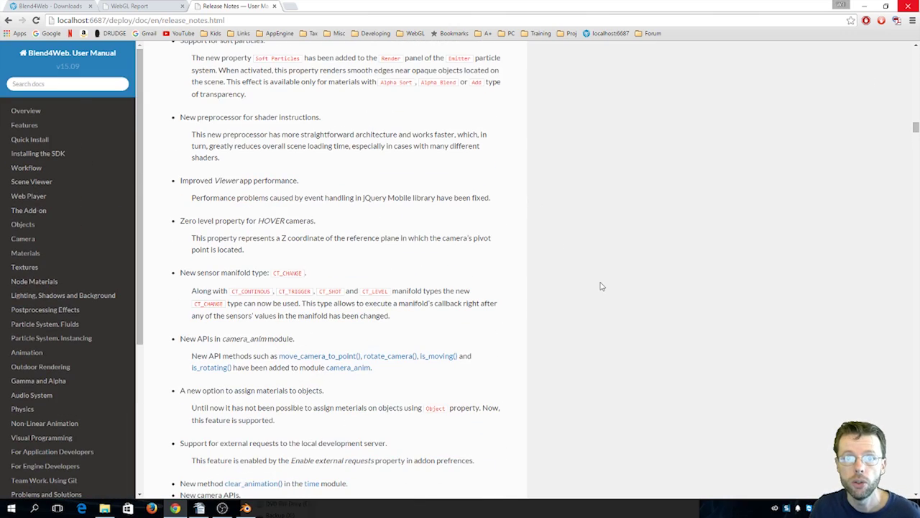
{"action": "scroll", "coordinate": [601, 286], "scroll_direction": "up", "scroll_amount": 11}
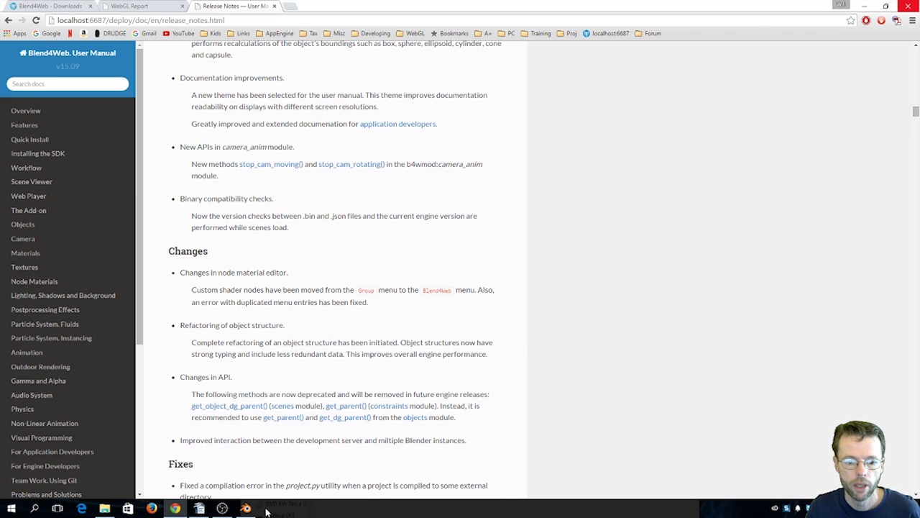
{"action": "left_click", "coordinate": [245, 508]}
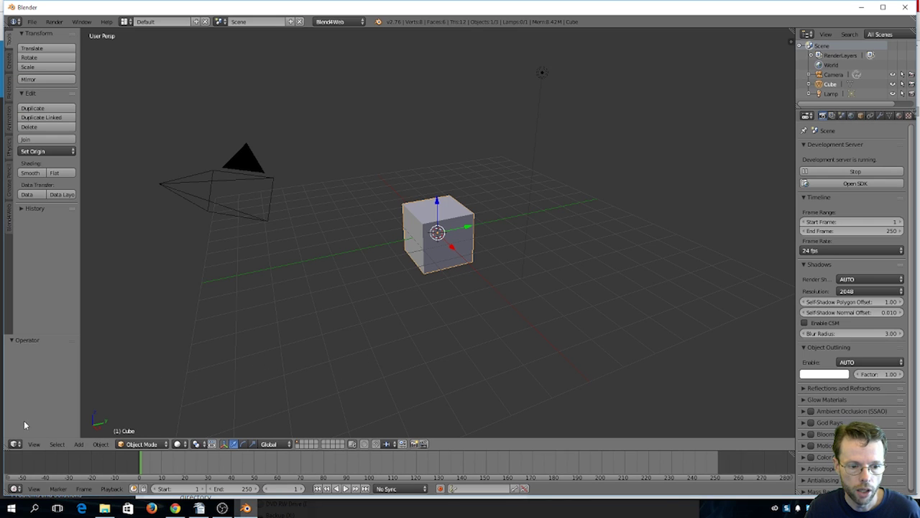
Step: Enable the scene's Logic Editor and create a new B4WLogicNodeTree as its active node tree
{"action": "left_click", "coordinate": [15, 443]}
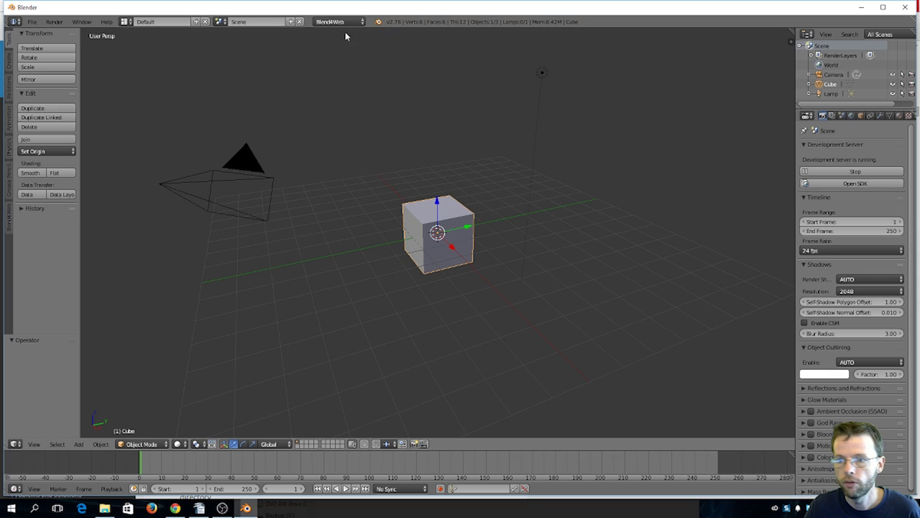
{"action": "left_click", "coordinate": [843, 116]}
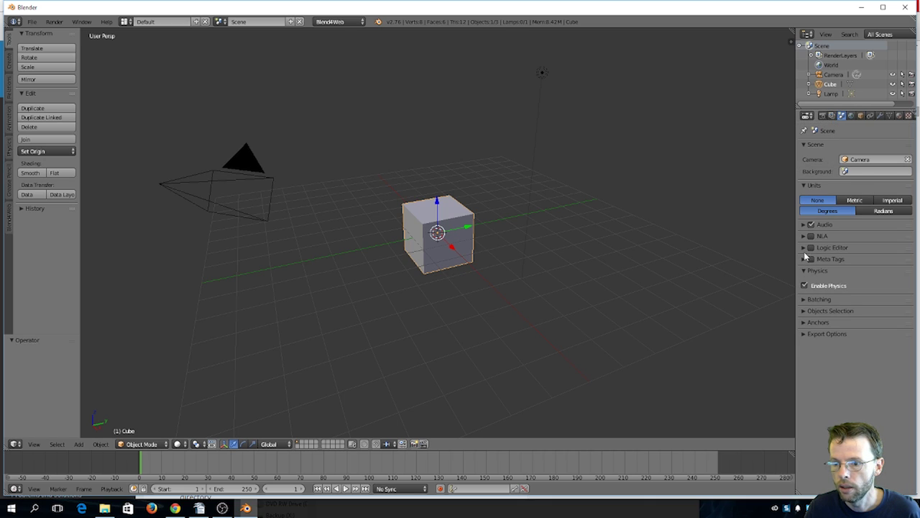
{"action": "left_click", "coordinate": [803, 248]}
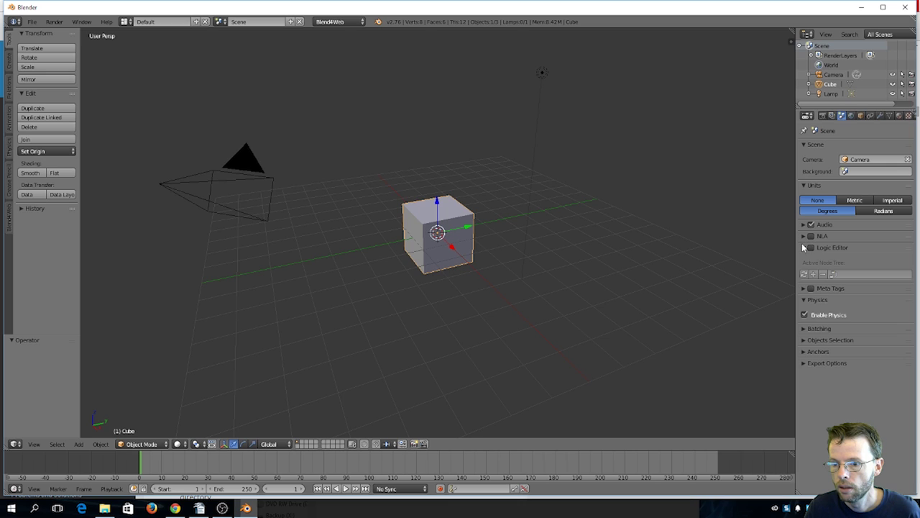
{"action": "left_click", "coordinate": [812, 248]}
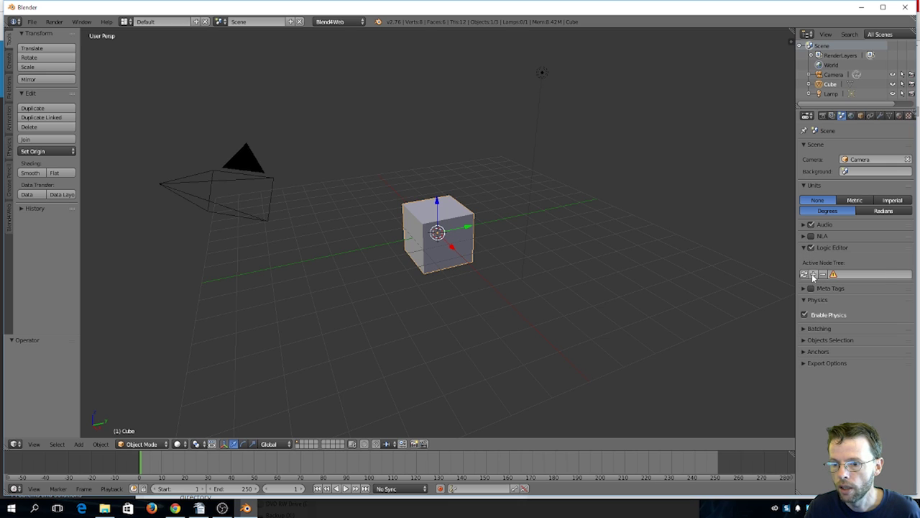
{"action": "left_click", "coordinate": [813, 274]}
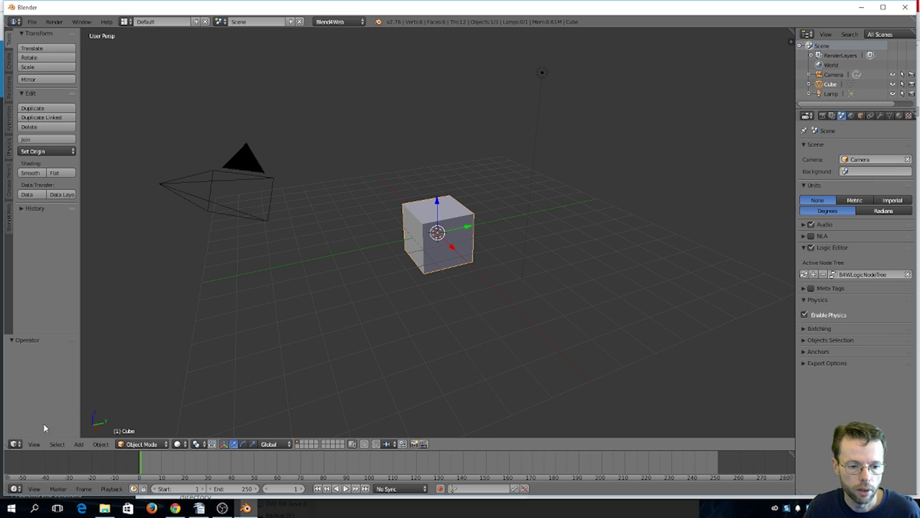
{"action": "left_click", "coordinate": [14, 444]}
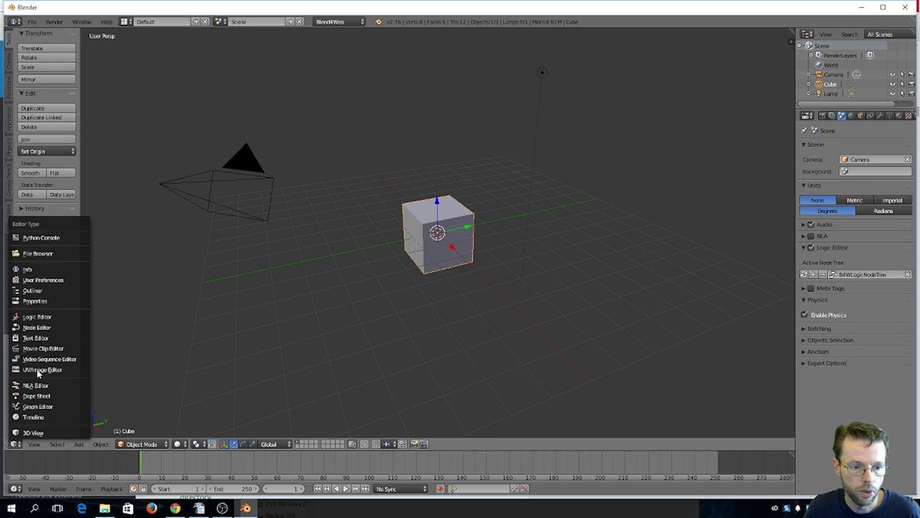
Step: Turn the 3D View into a Blend4Web logic Node Editor showing B4WLogicNodeTree; nudge Entry Point up-right
{"action": "left_click", "coordinate": [39, 329]}
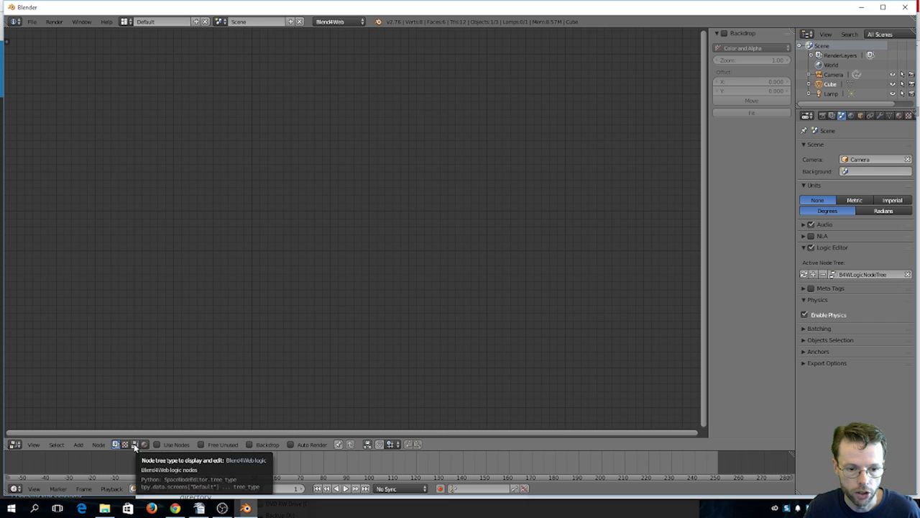
{"action": "left_click", "coordinate": [135, 444]}
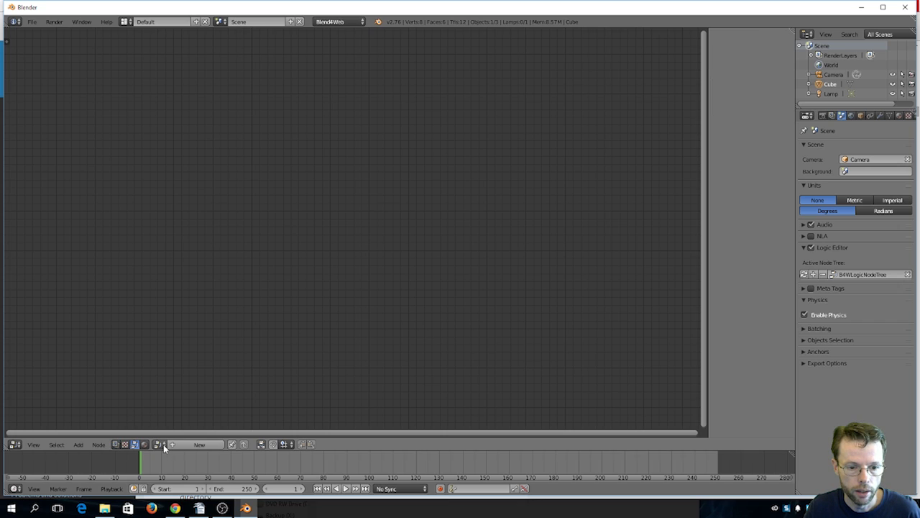
{"action": "left_click", "coordinate": [161, 445]}
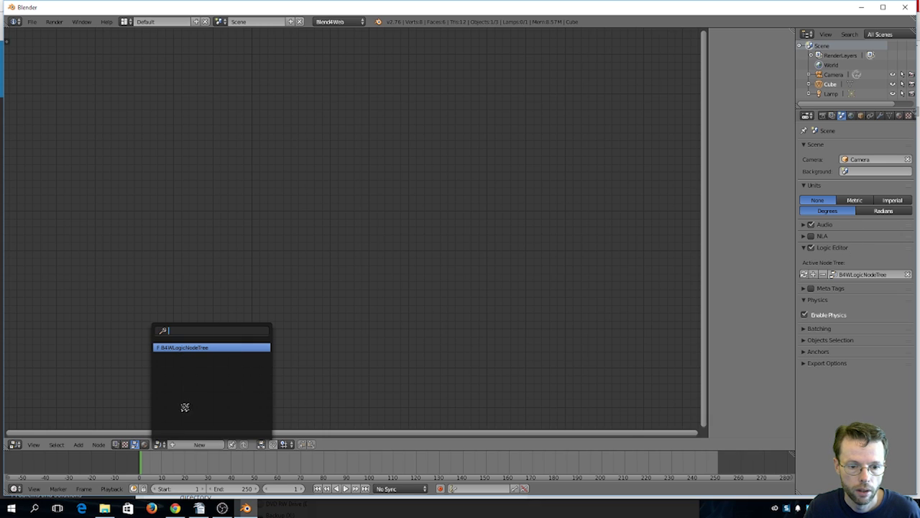
{"action": "left_click", "coordinate": [186, 347]}
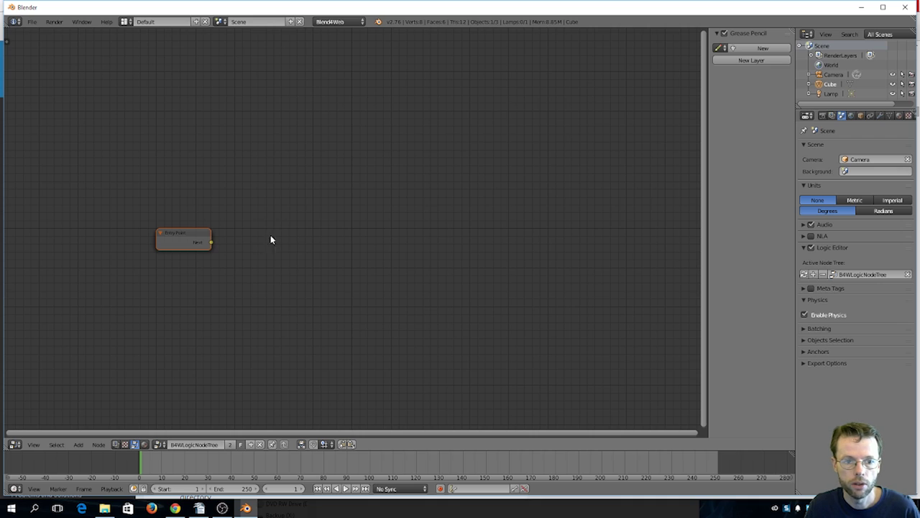
{"action": "left_click_drag", "start_coordinate": [188, 237], "coordinate": [202, 221]}
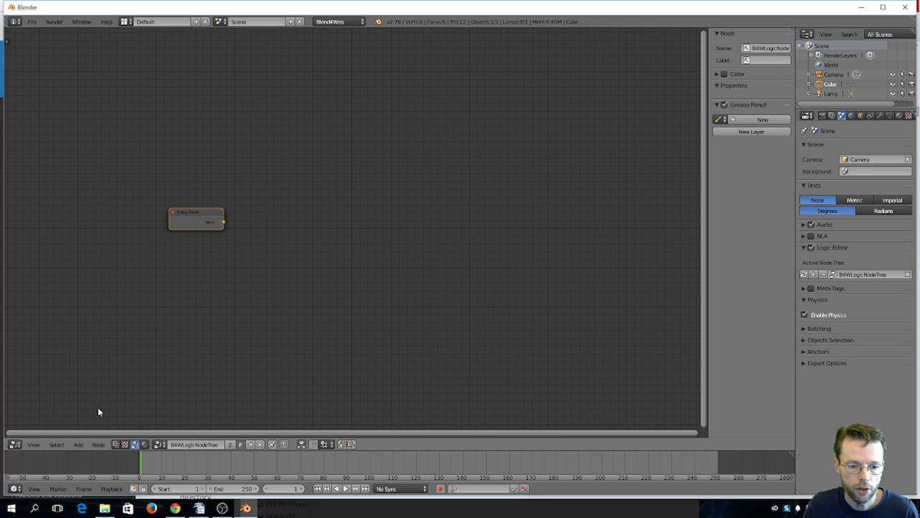
{"action": "left_click", "coordinate": [77, 446]}
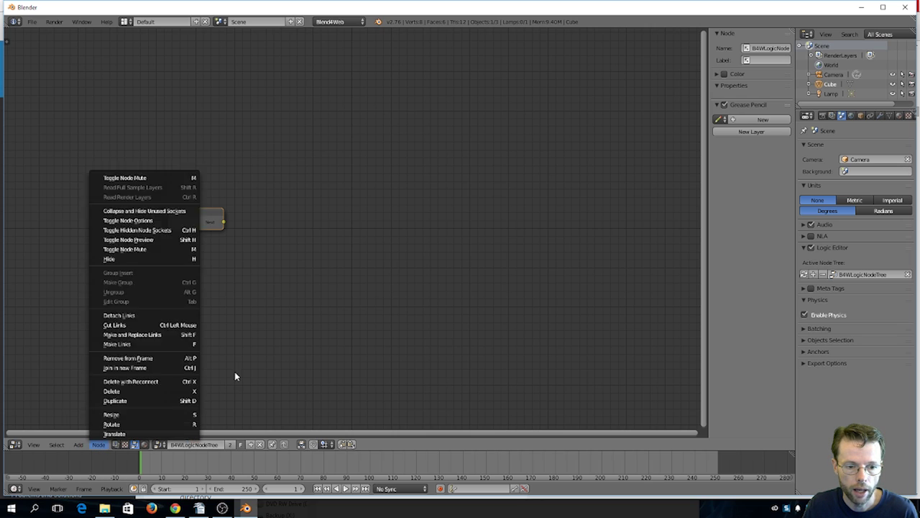
Step: Add a Conditional Jump logic node and link Entry Point's Next output to its Previous input
{"action": "key", "text": "shift+a"}
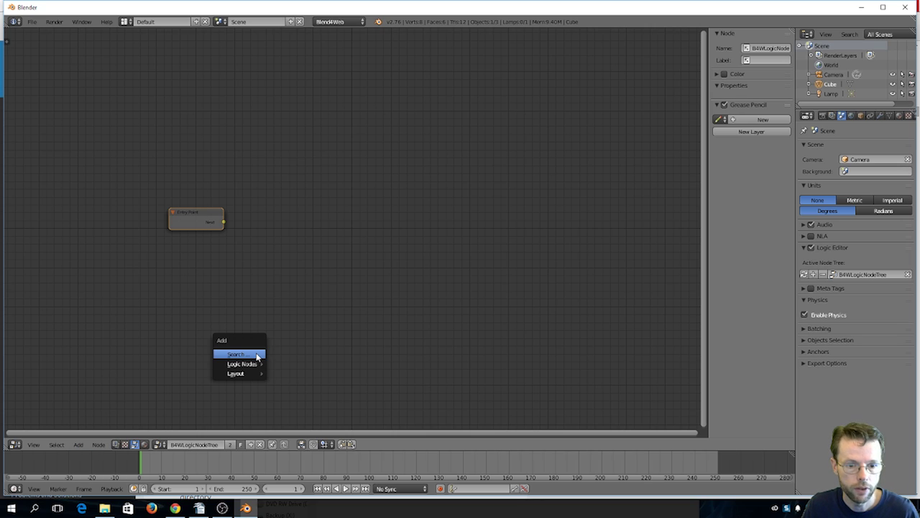
{"action": "mouse_move", "coordinate": [257, 362]}
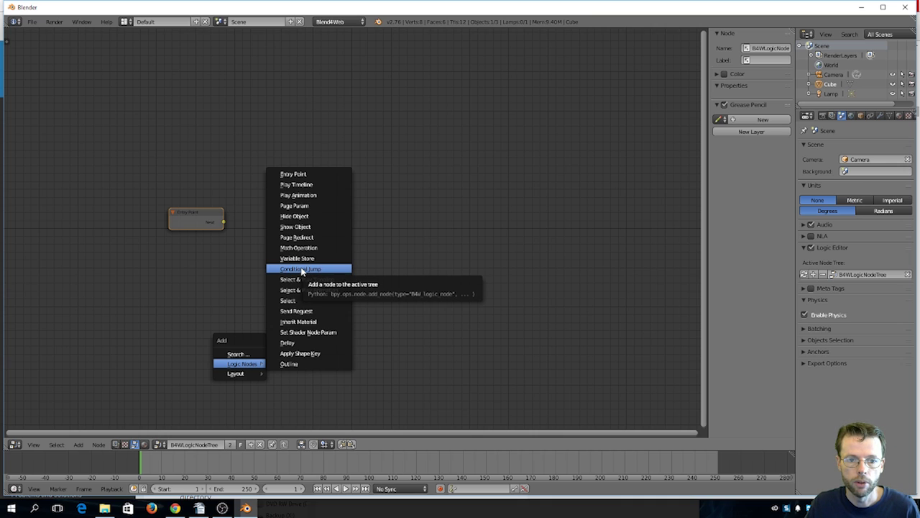
{"action": "left_click", "coordinate": [301, 268]}
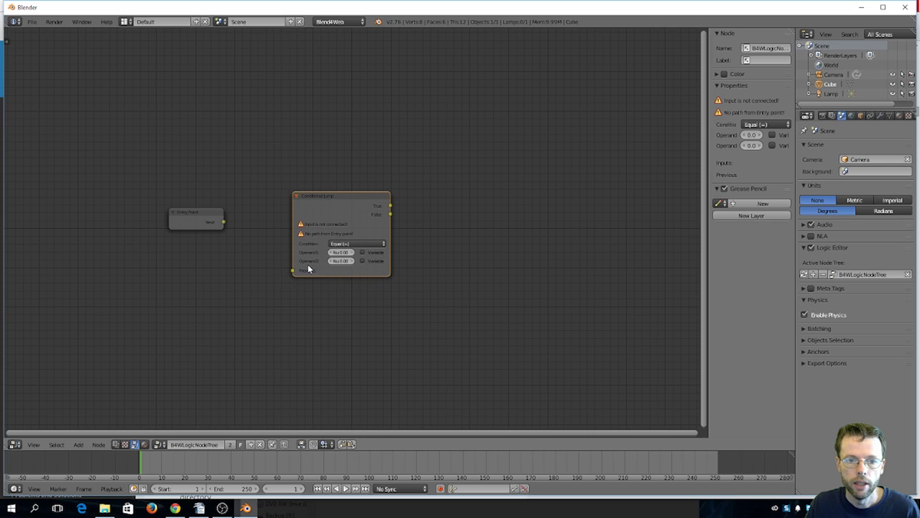
{"action": "left_click_drag", "start_coordinate": [225, 222], "coordinate": [294, 270]}
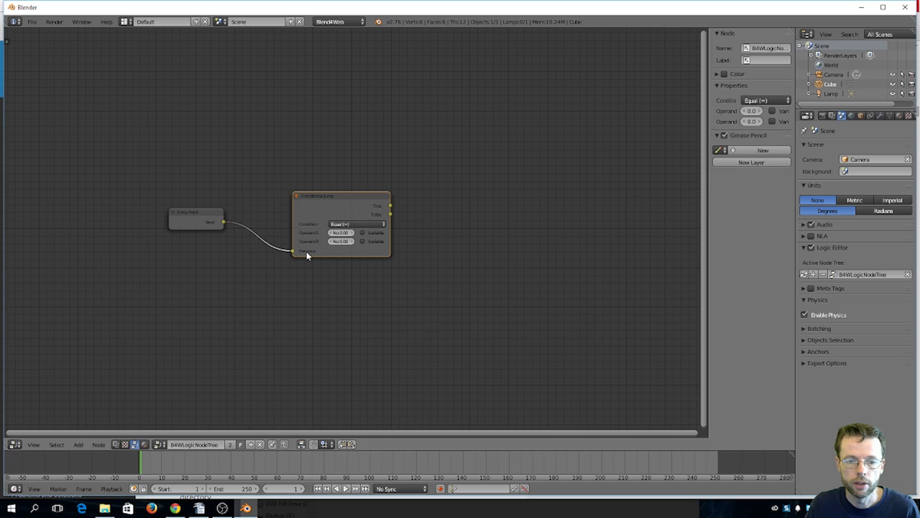
Step: Set the Conditional Jump condition to Less Than (<)
{"action": "left_click", "coordinate": [364, 223]}
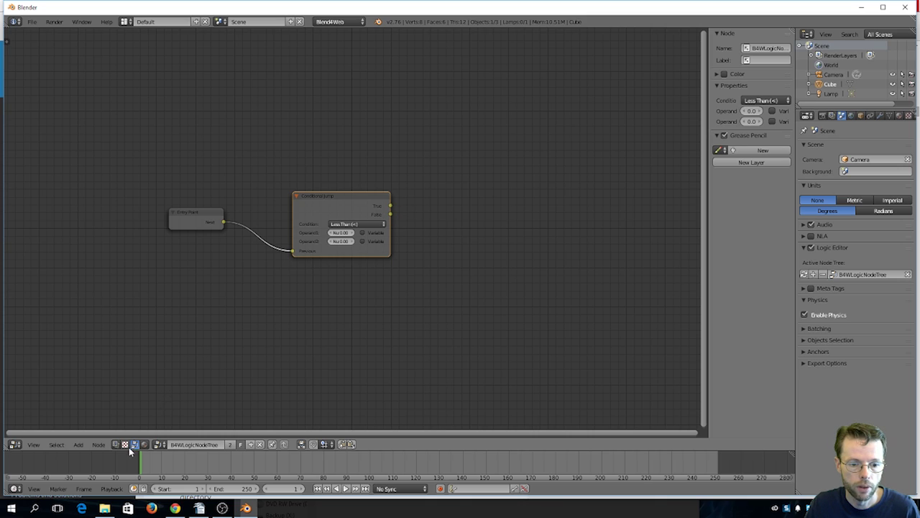
Step: Browse the Logic Nodes submenu from the Node Editor's Add menu
{"action": "left_click", "coordinate": [79, 445]}
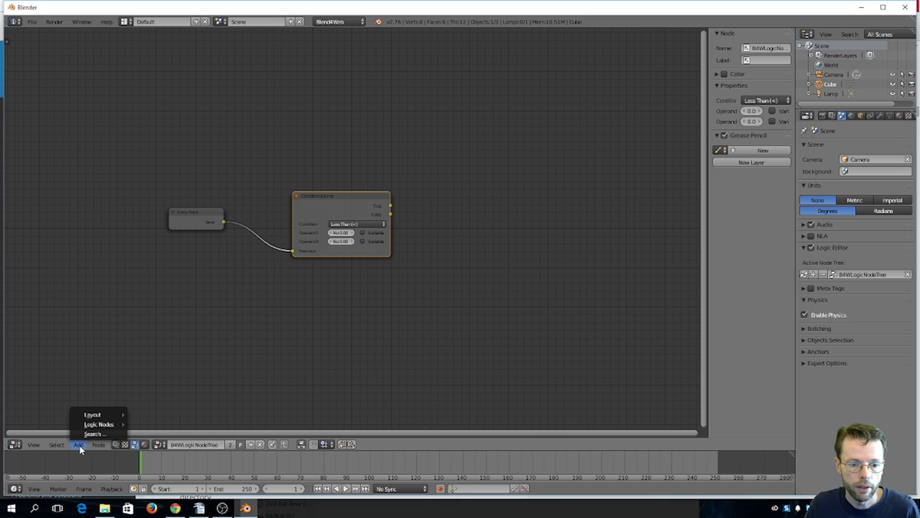
{"action": "mouse_move", "coordinate": [99, 424]}
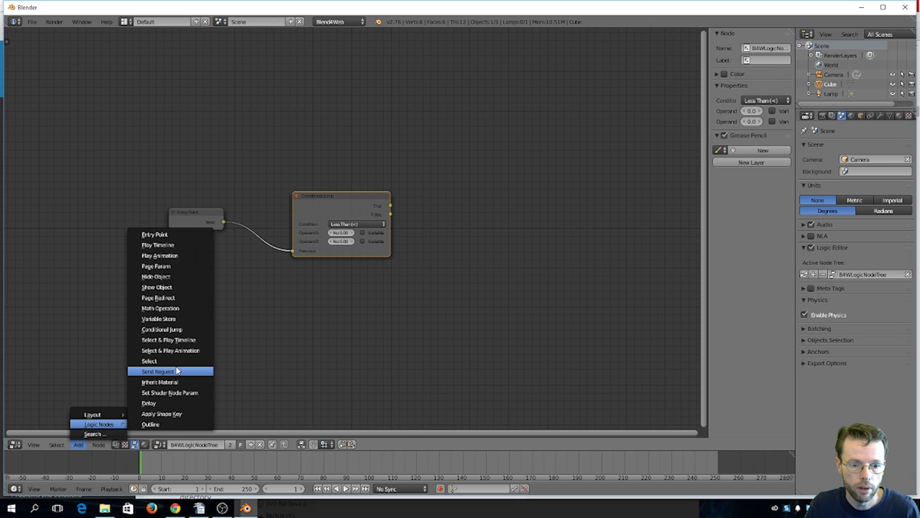